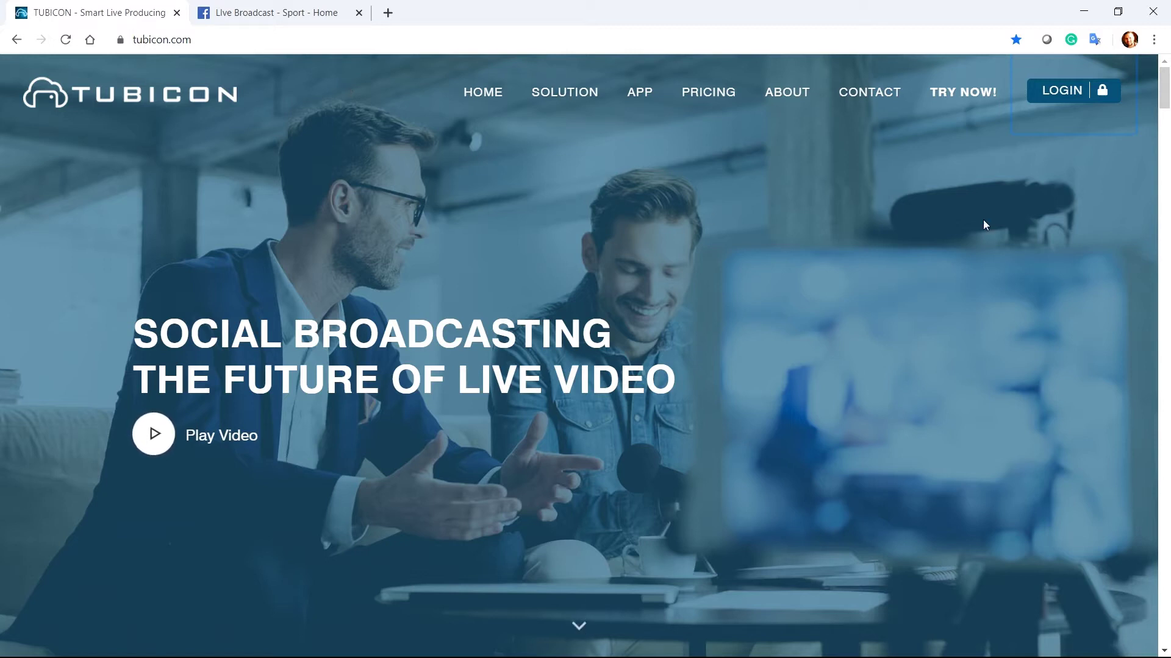
Sign in to Tubicon and open the Media library listing Brentwood United and TEAM 1 FC
click(1066, 93)
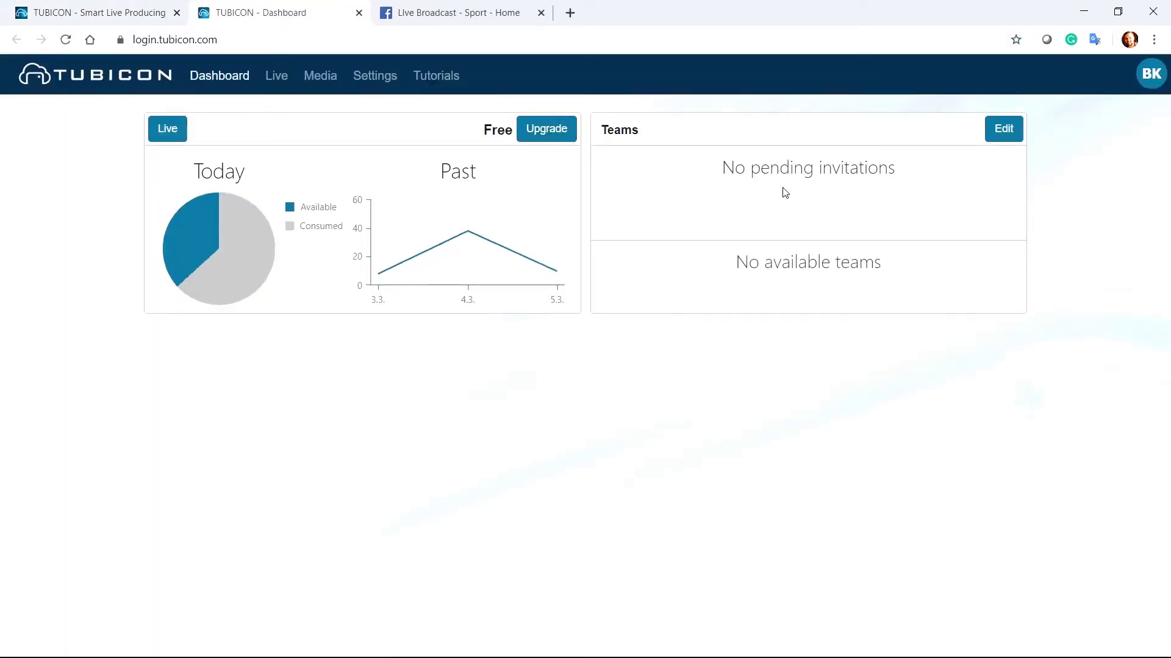
click(326, 81)
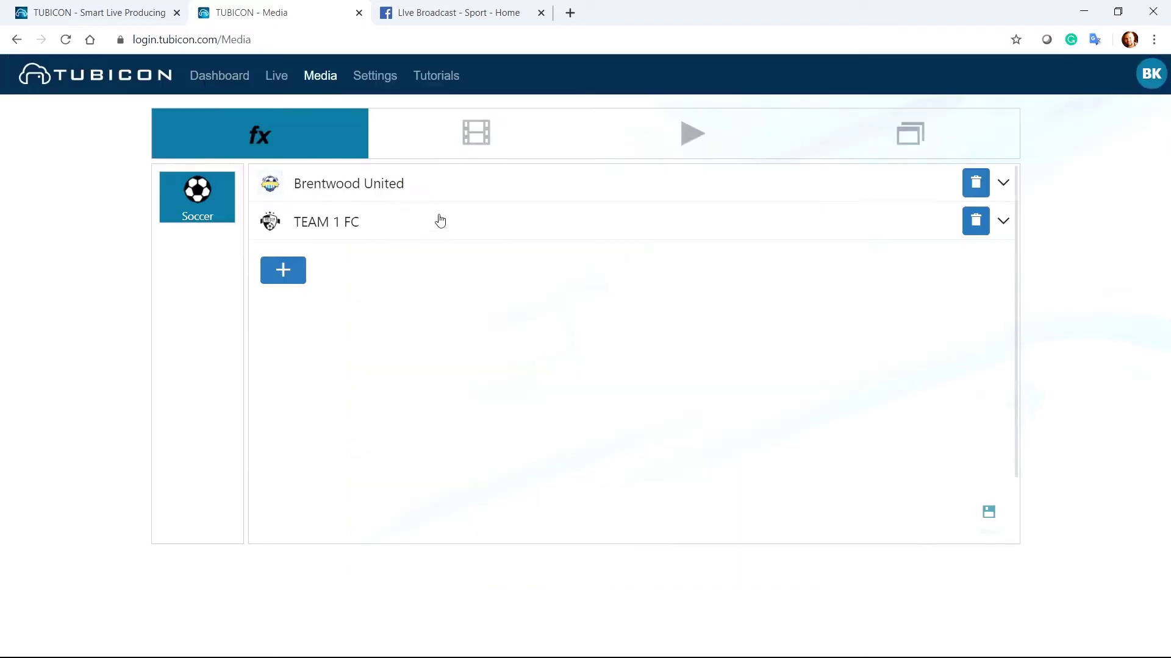
Expand Brentwood United, toggle player 1 to Bench and back to Active, save, and collapse it
click(466, 186)
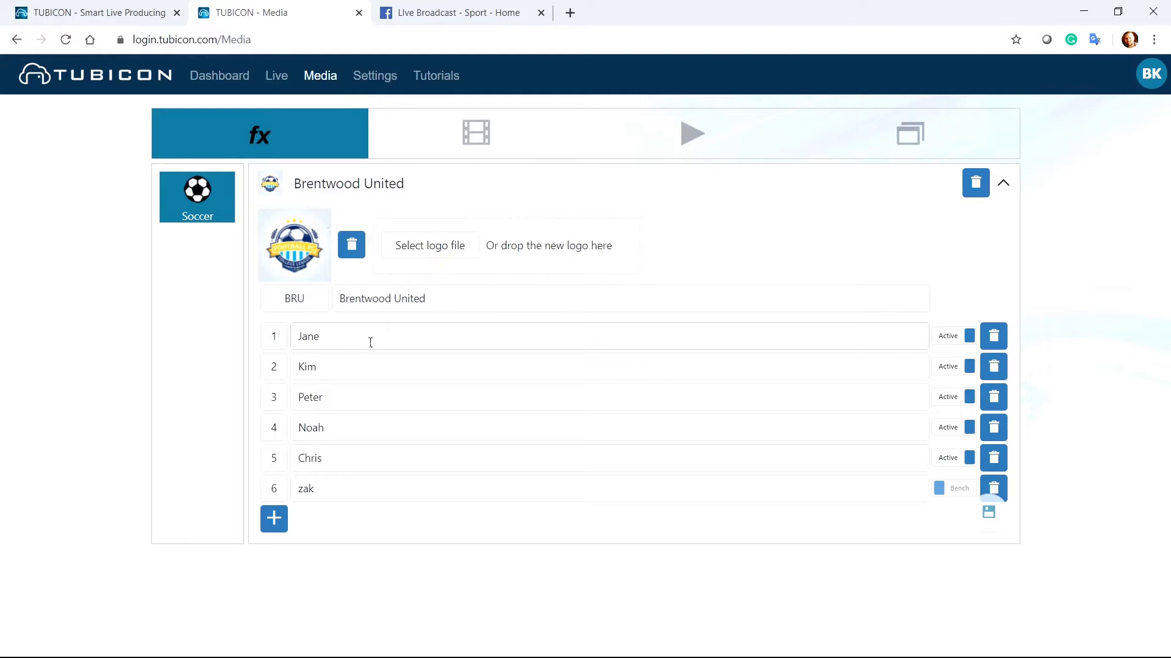
click(964, 337)
click(946, 341)
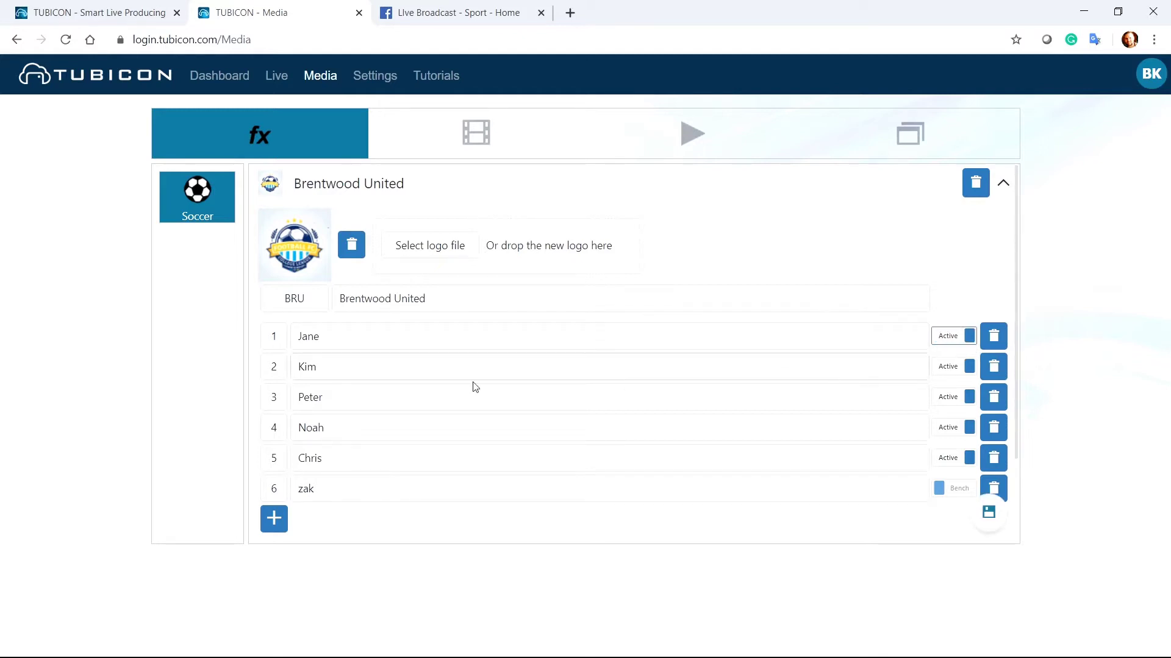
click(990, 513)
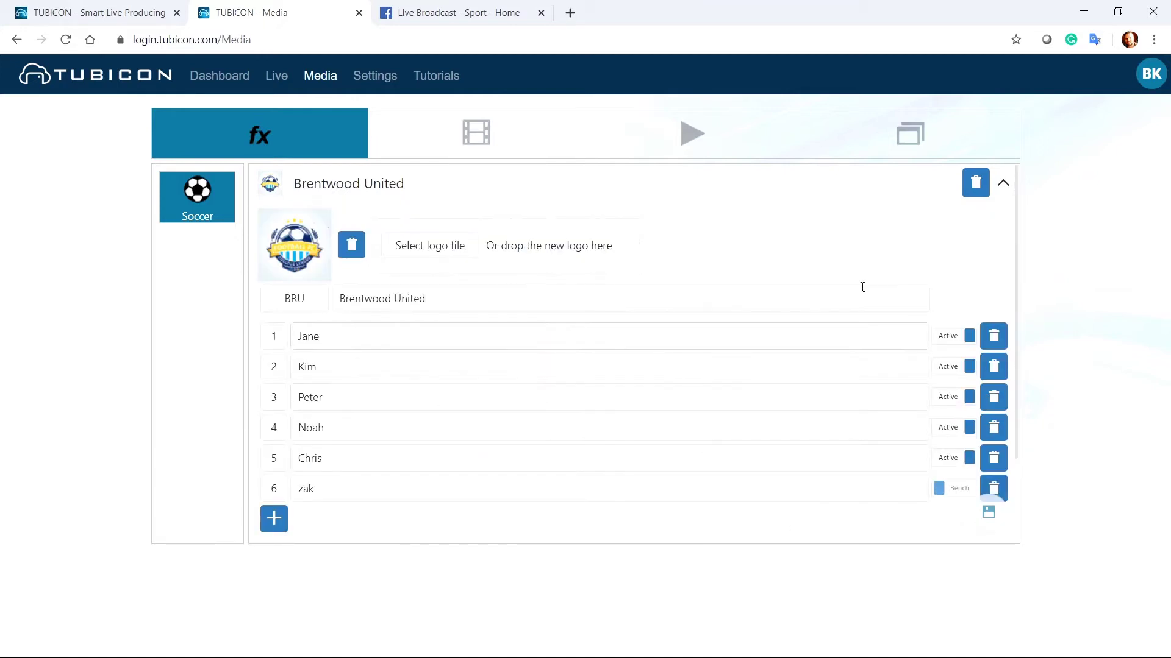
click(1004, 186)
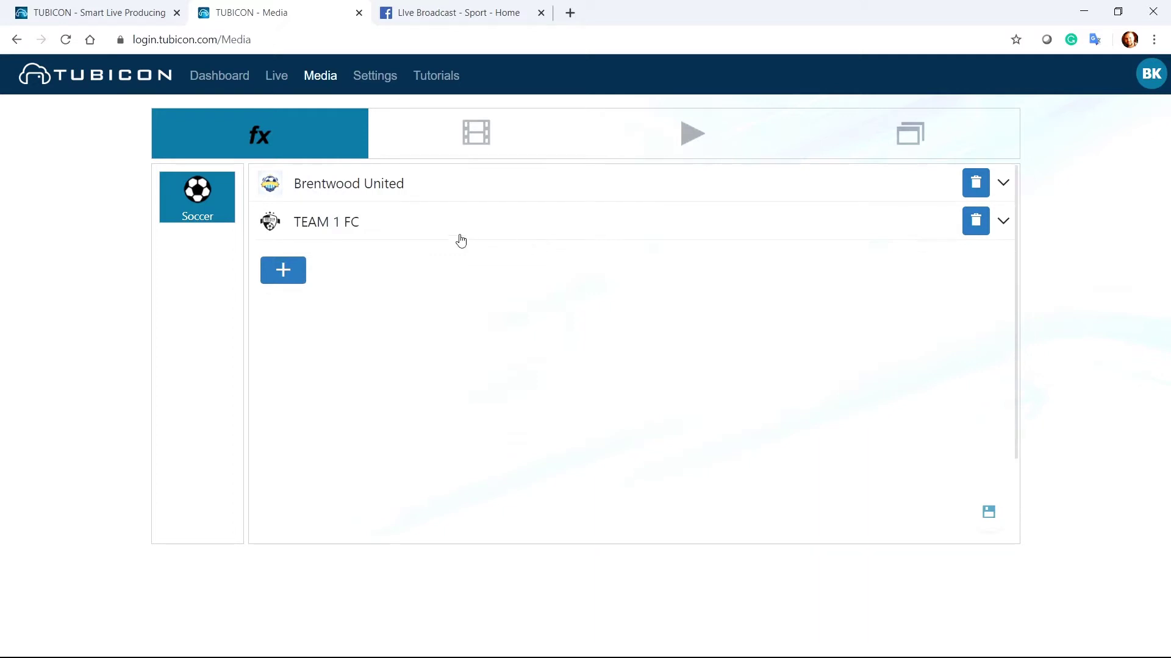
Expand TEAM 1 FC to review its six-player roster, then collapse it
click(460, 238)
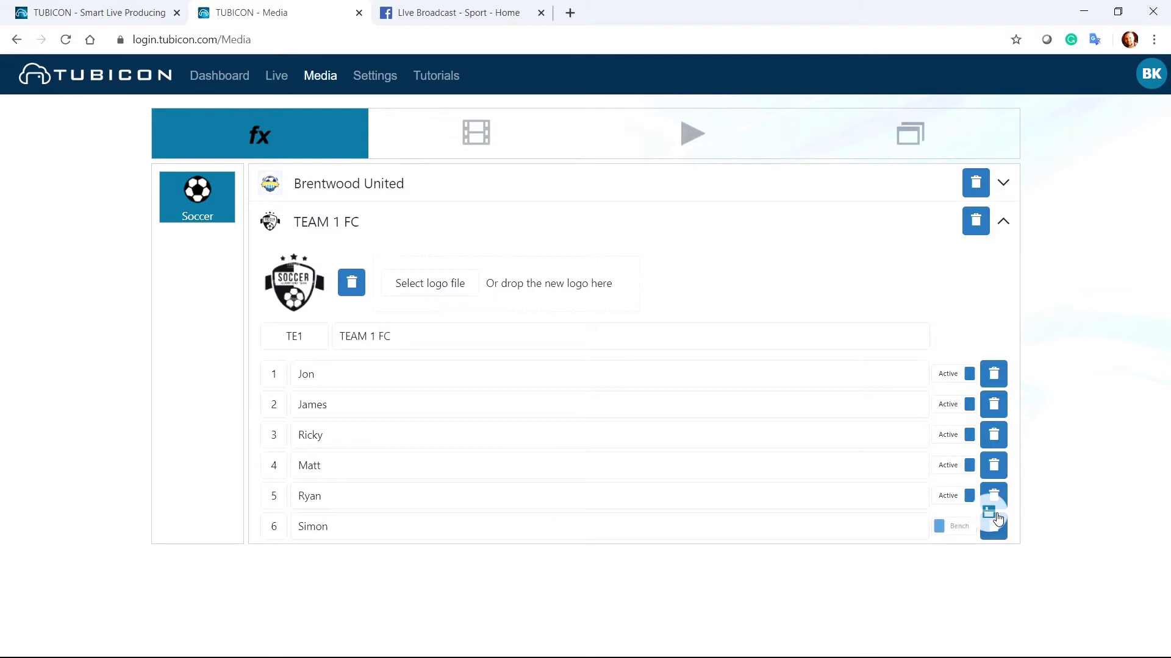
click(1006, 226)
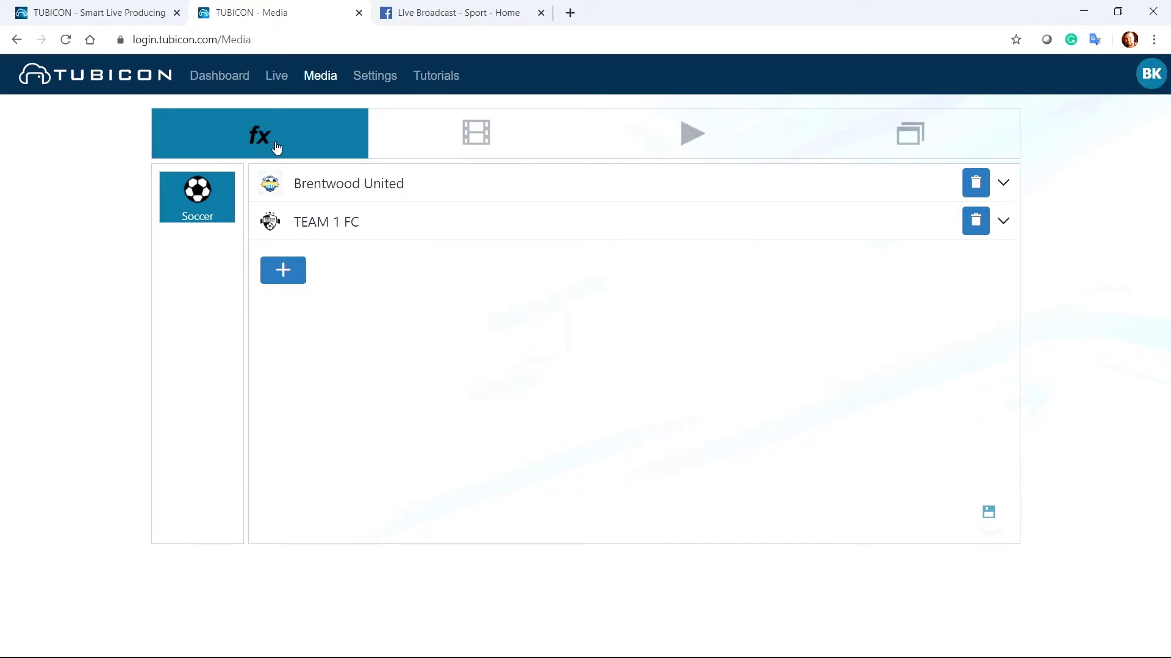
On the Live page, enable graphics effects and set Brentwood United home versus TEAM 1 FC away
click(280, 90)
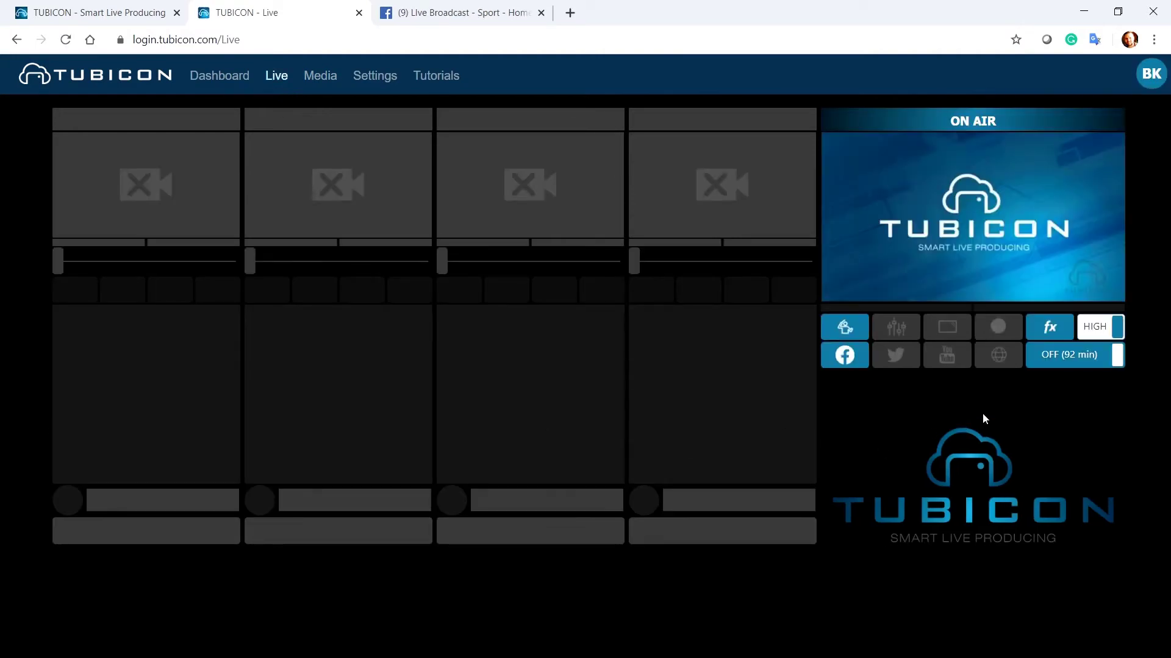
click(1059, 333)
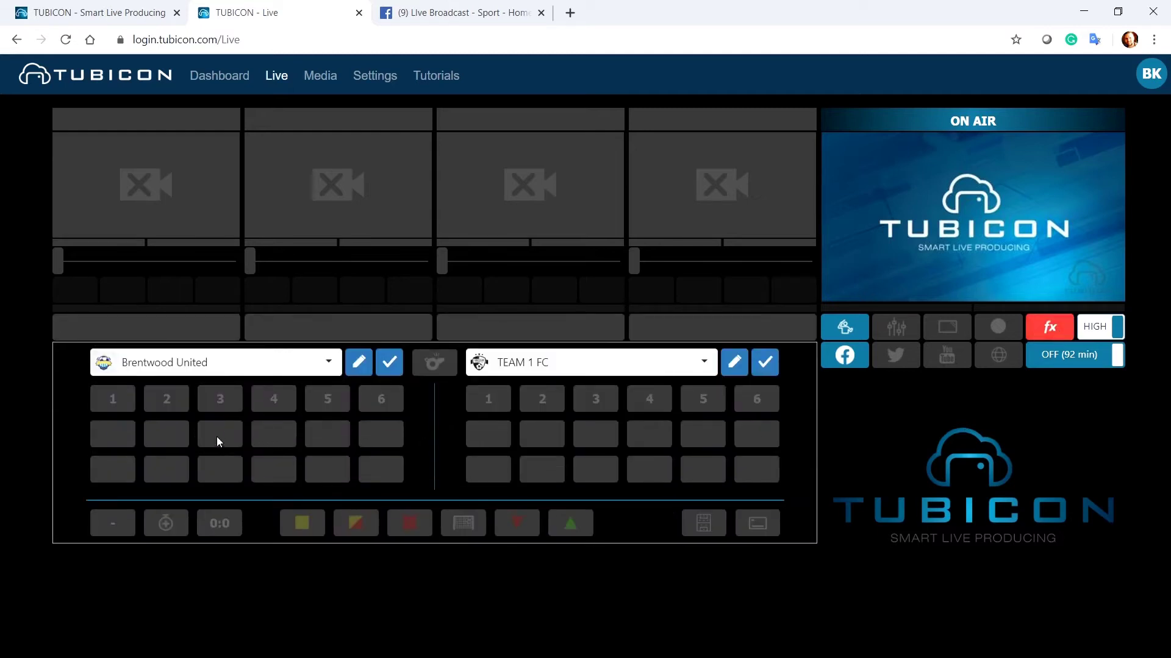
click(329, 362)
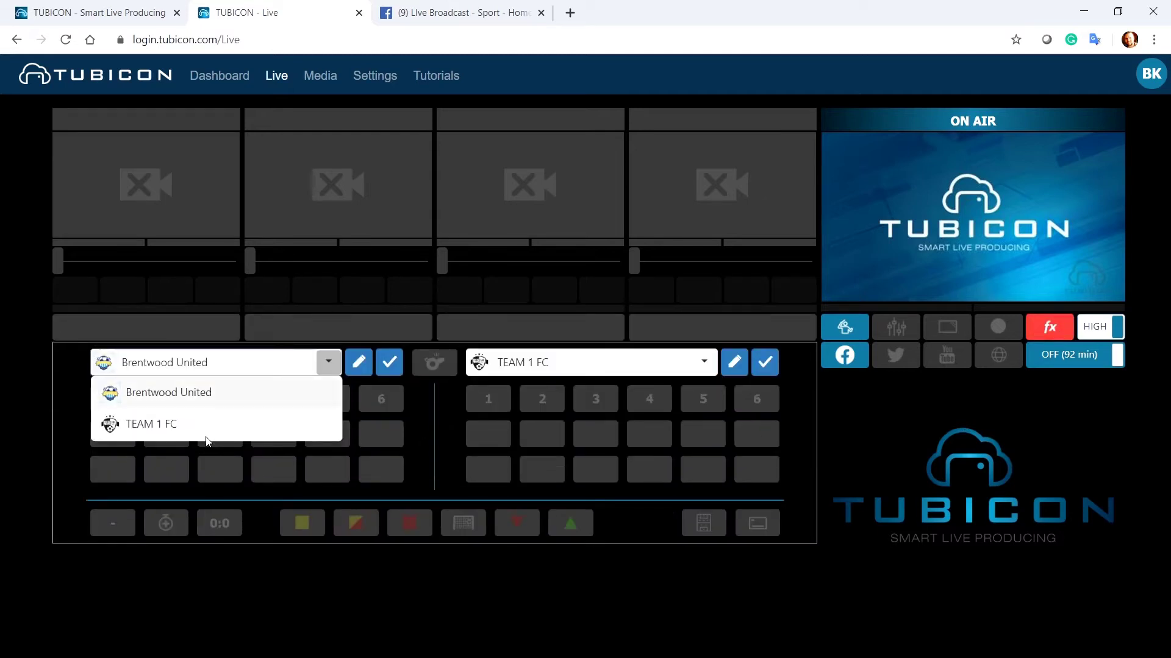
click(224, 394)
click(390, 363)
click(703, 362)
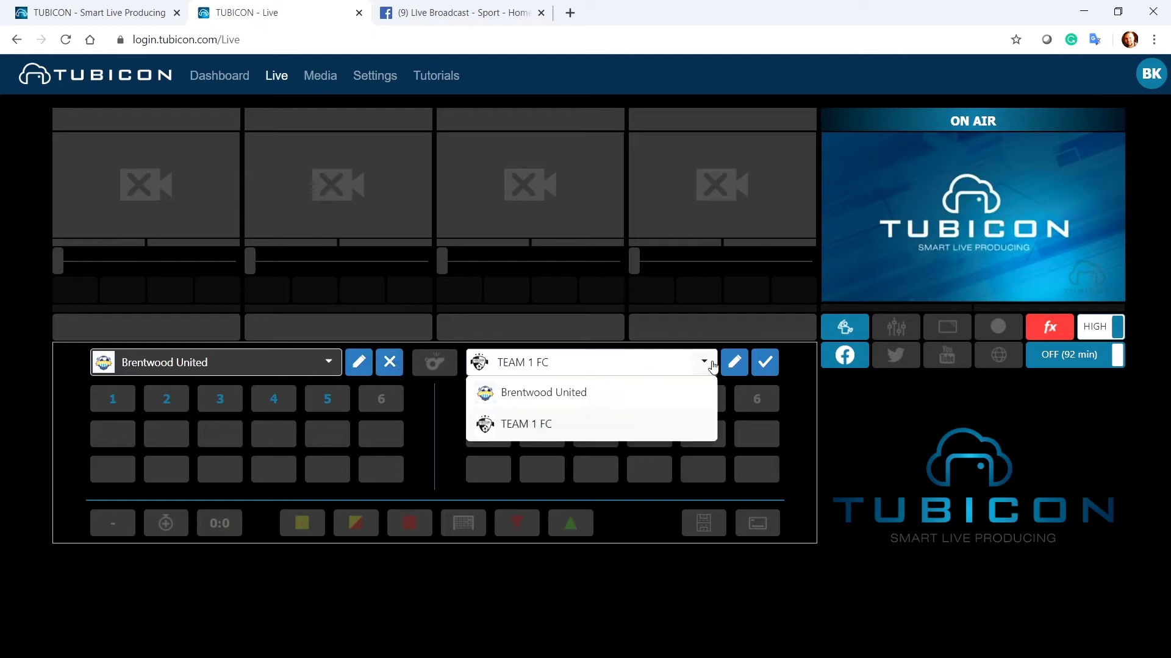
click(599, 426)
click(765, 366)
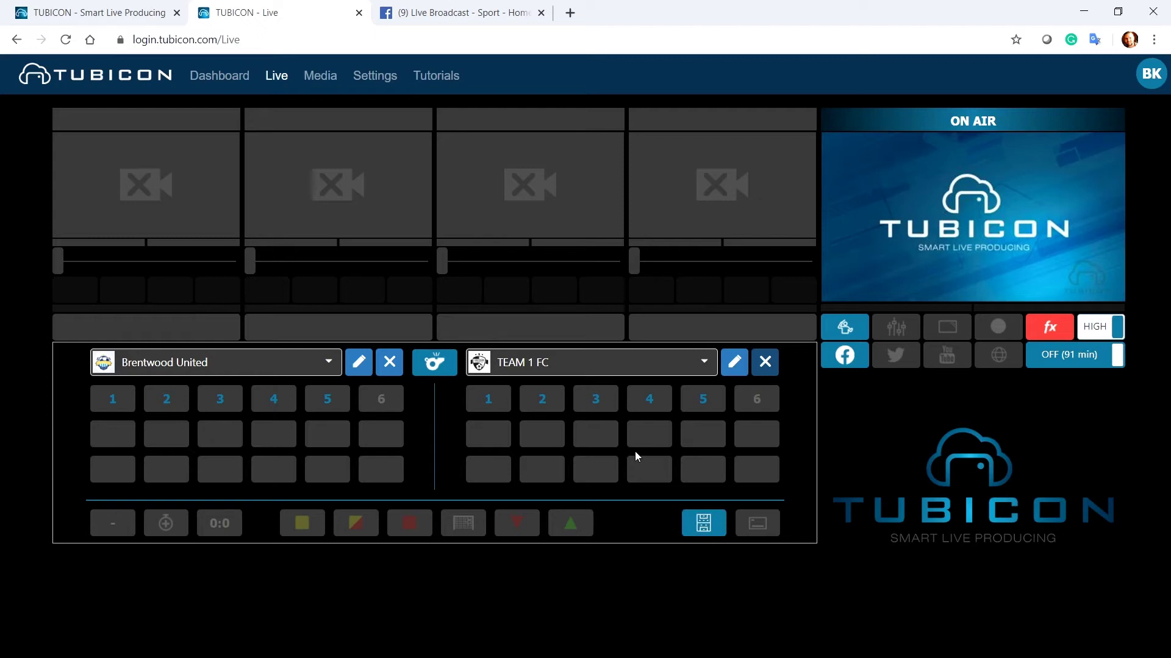
Bring up the kick-off options and dismiss them without choosing a period
click(442, 367)
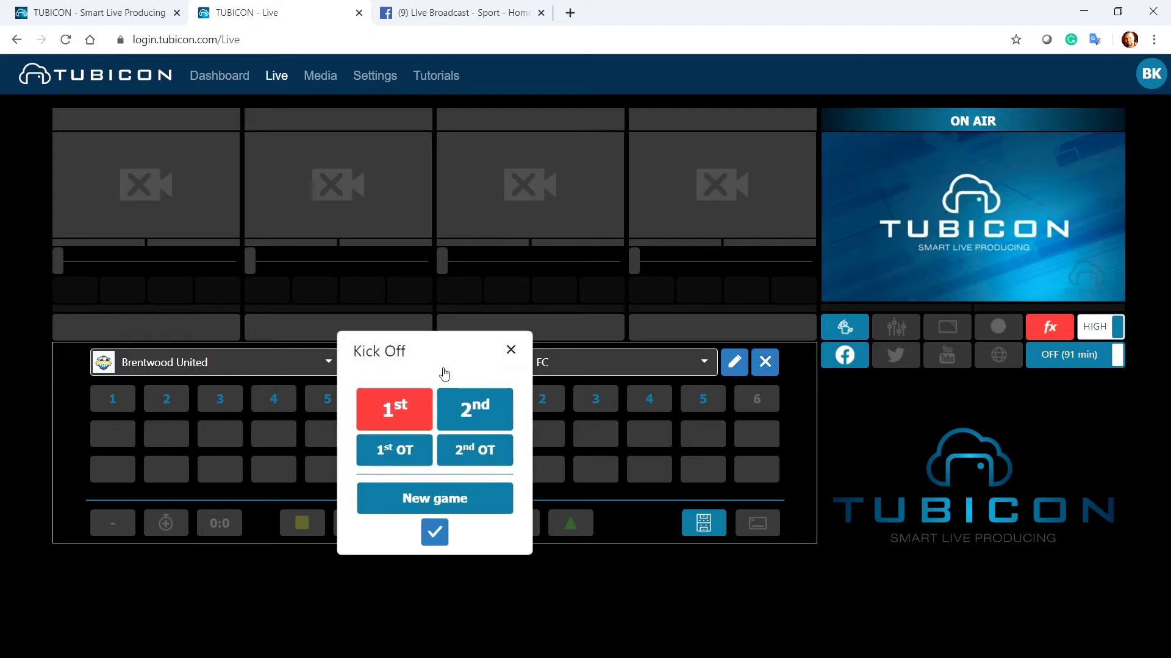
click(511, 350)
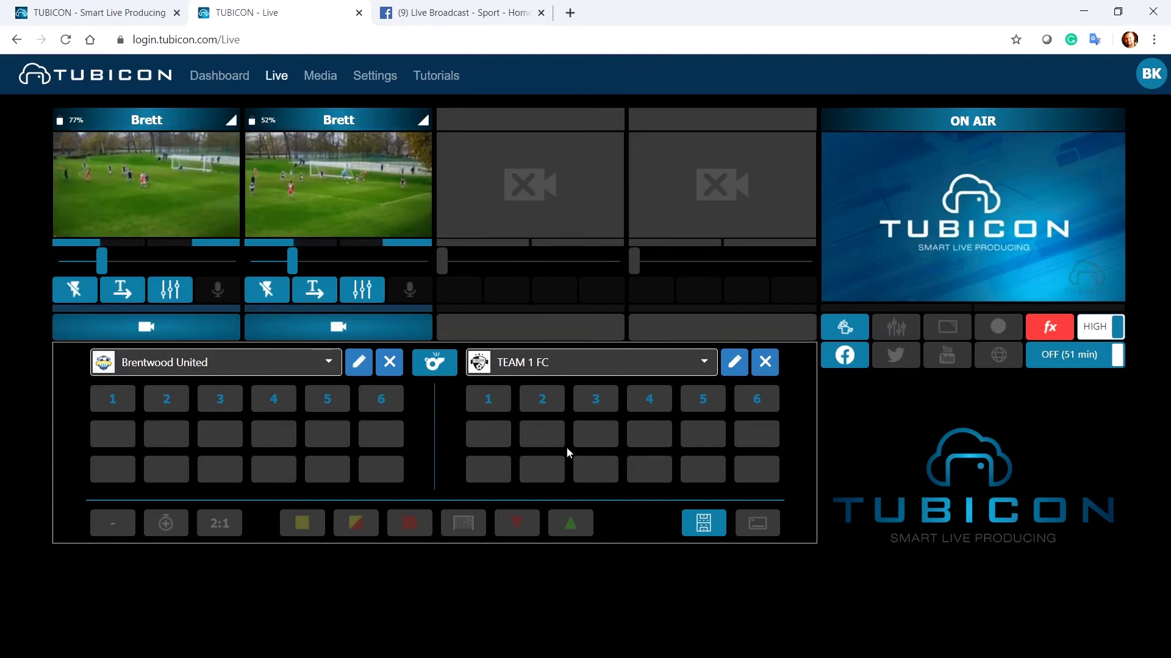
Cut the broadcast back and forth between cameras 1 and 2, ending on camera 2
click(366, 211)
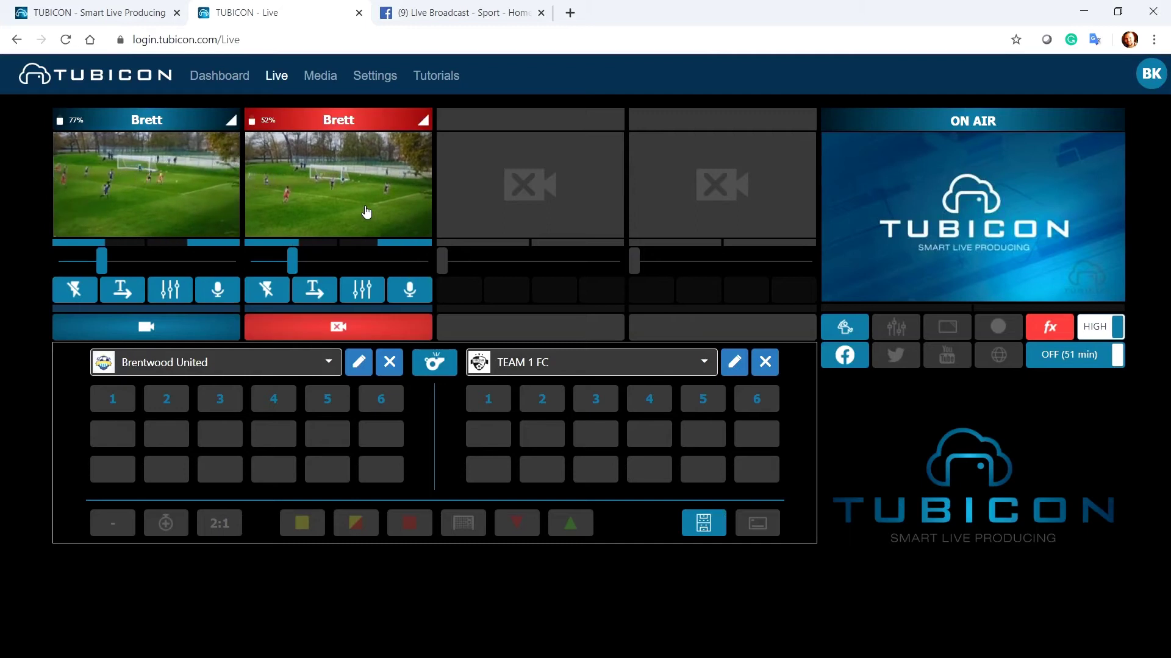
click(151, 201)
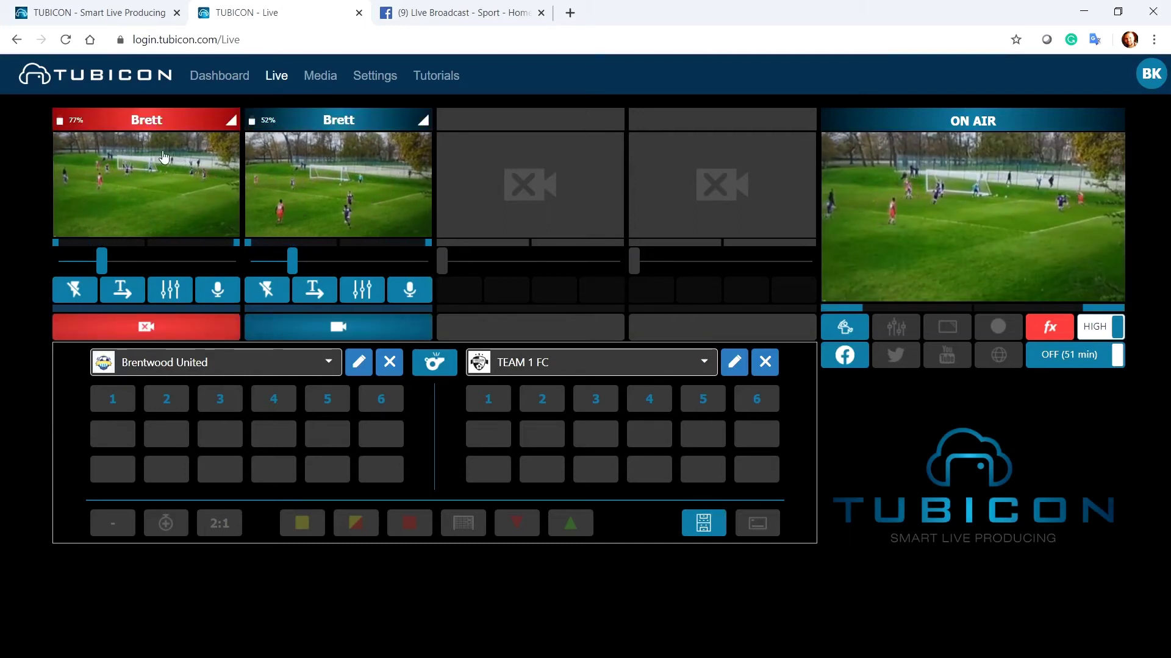
click(328, 181)
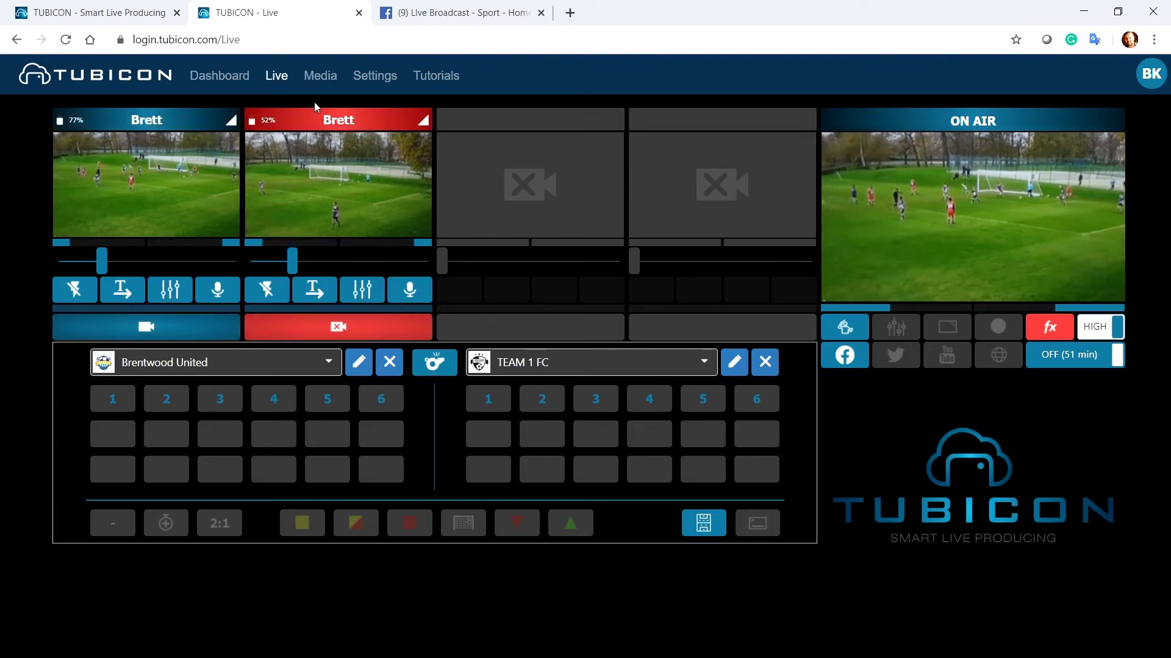
click(164, 157)
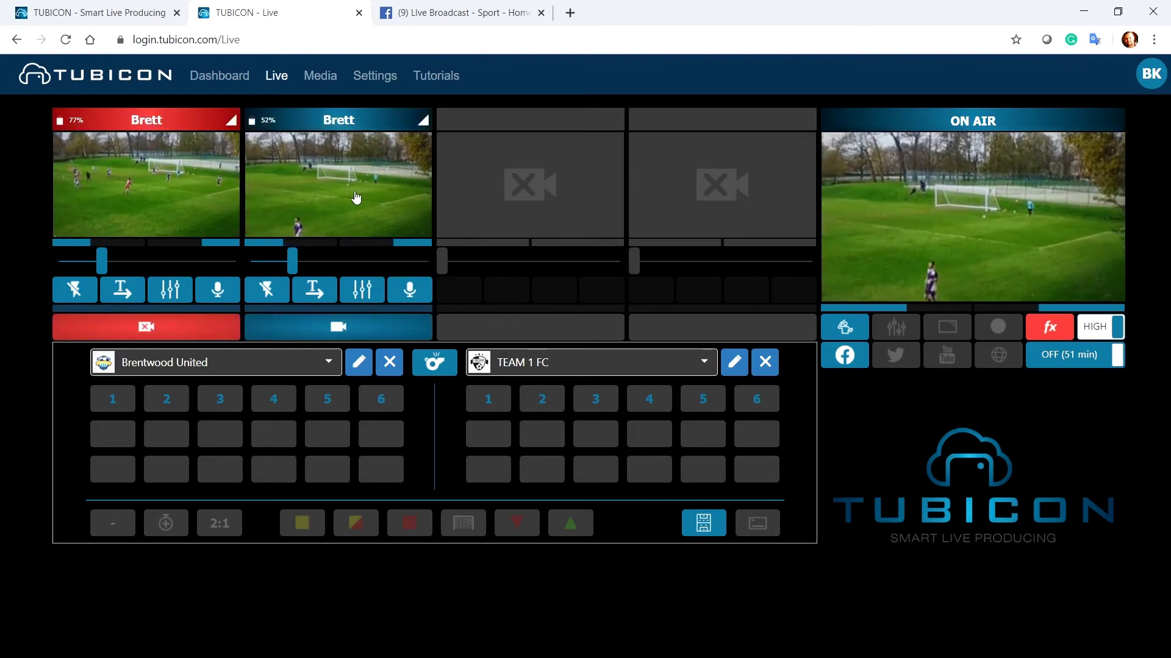
click(369, 186)
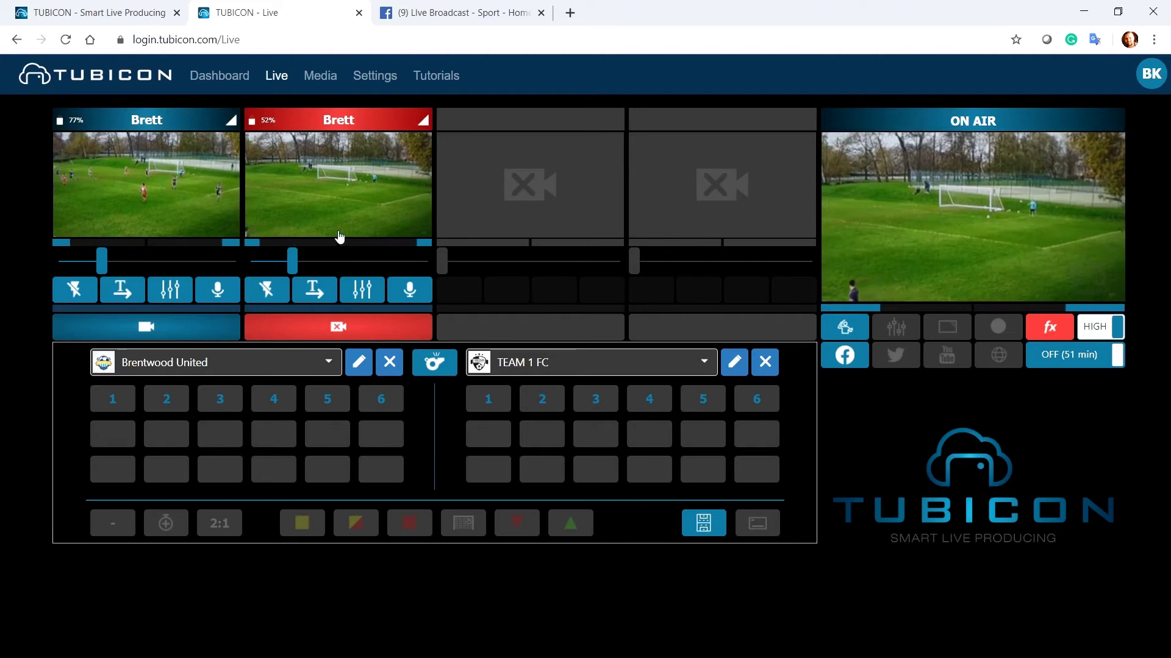
Kick off the 2nd half of the match at 46'
click(450, 369)
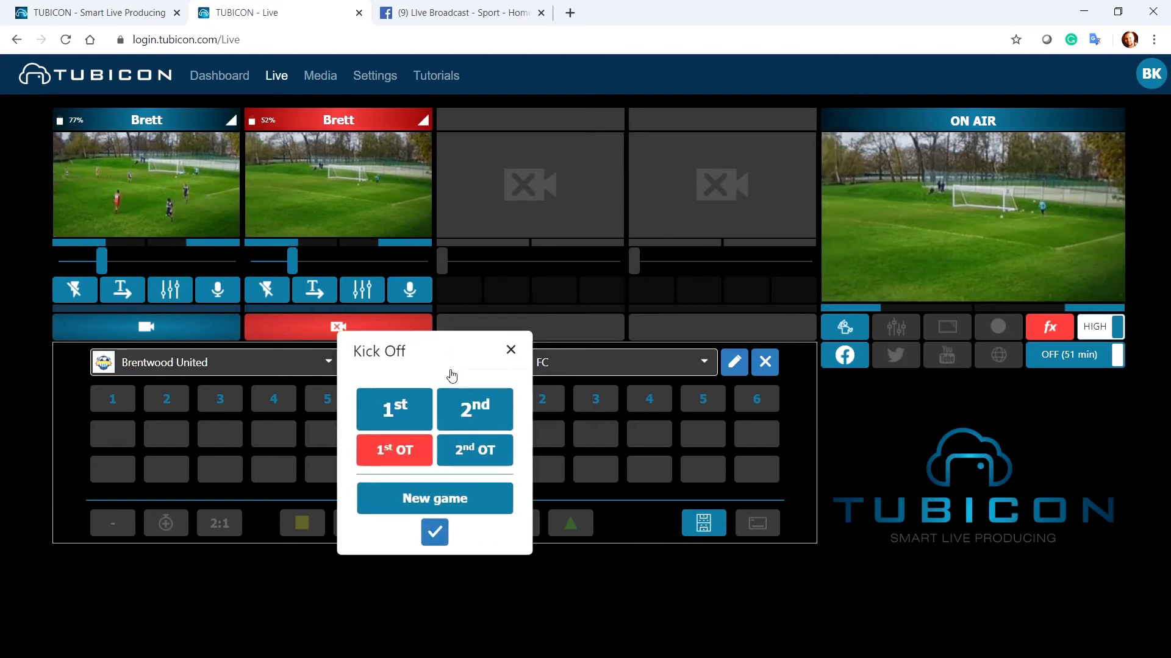
click(476, 415)
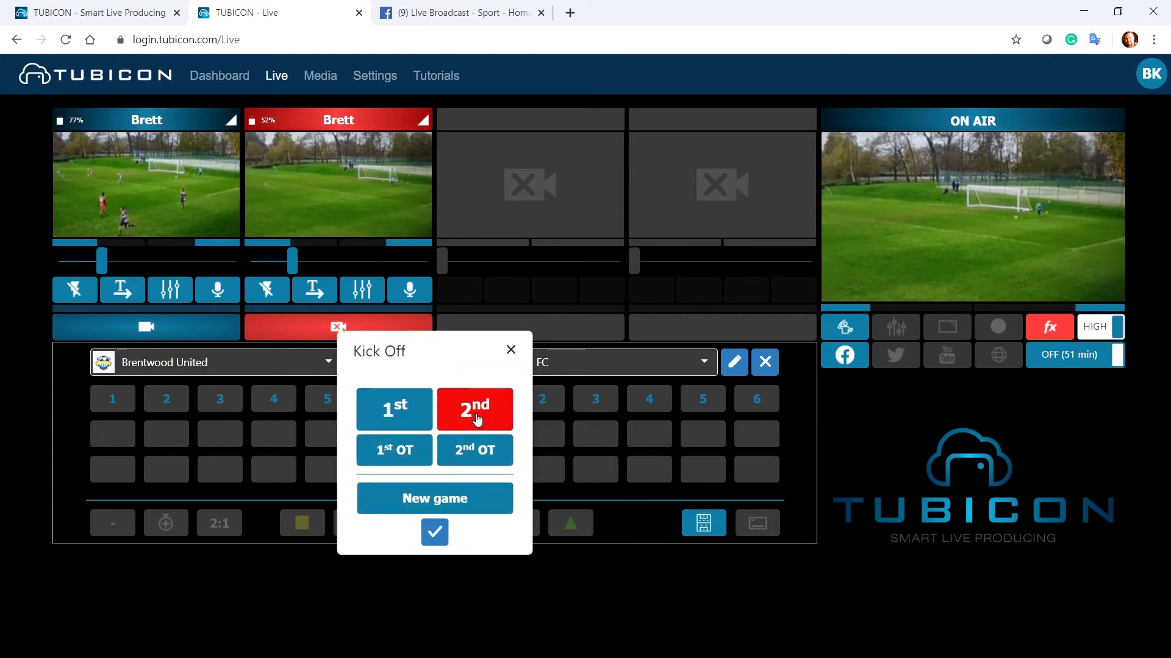
click(442, 527)
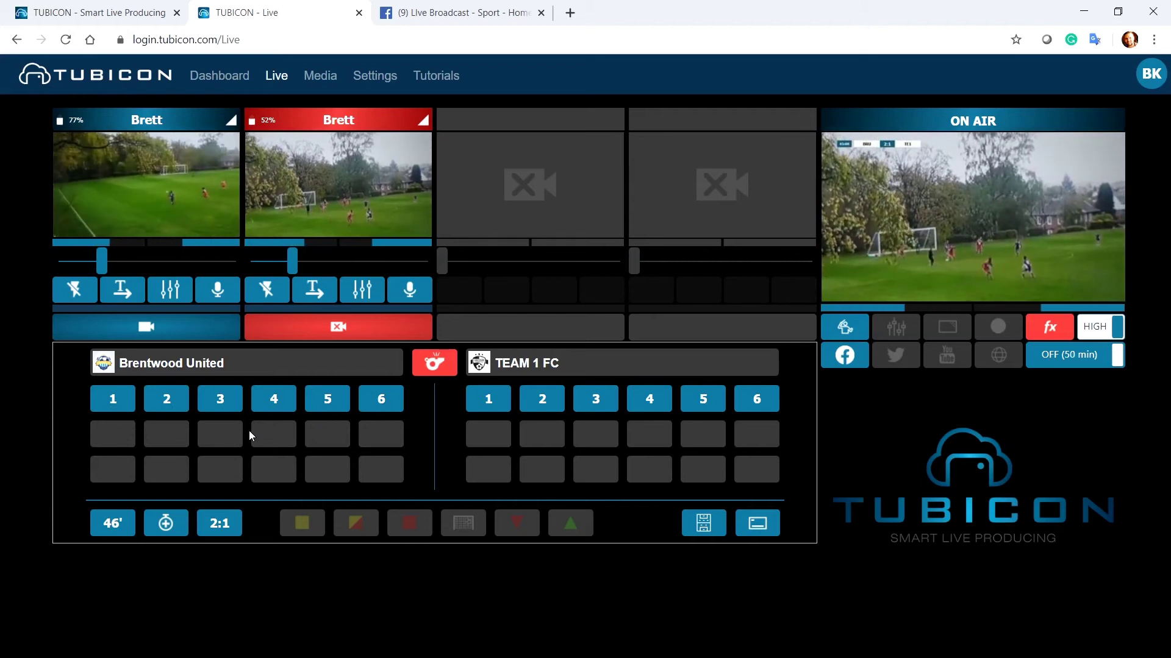
click(337, 408)
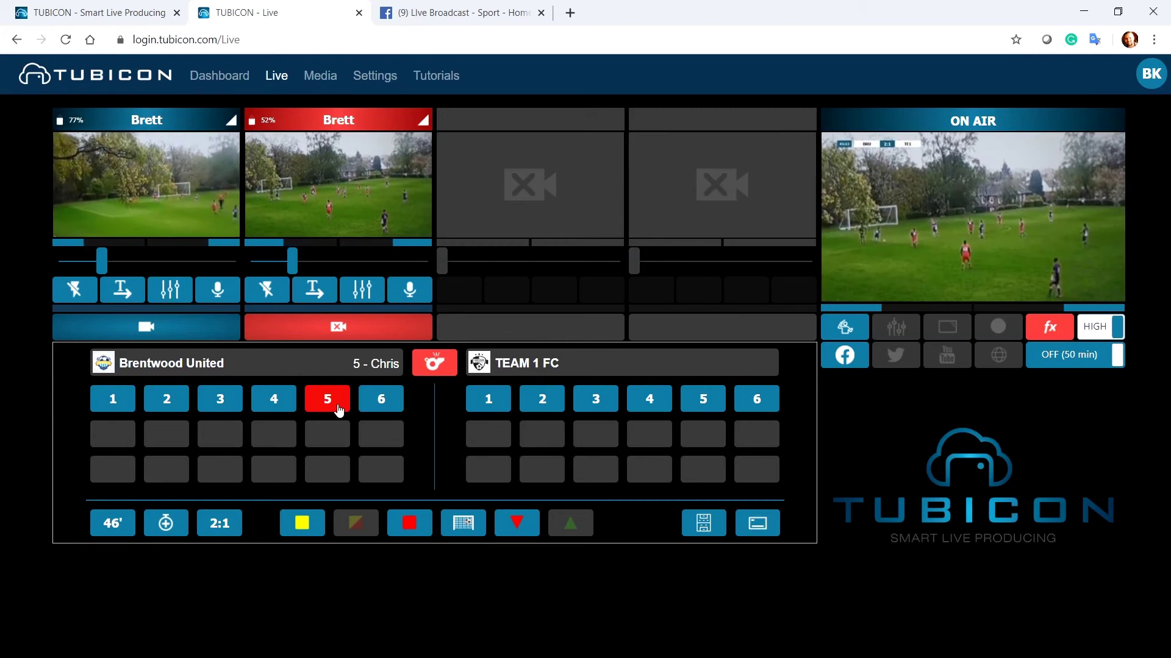
click(469, 525)
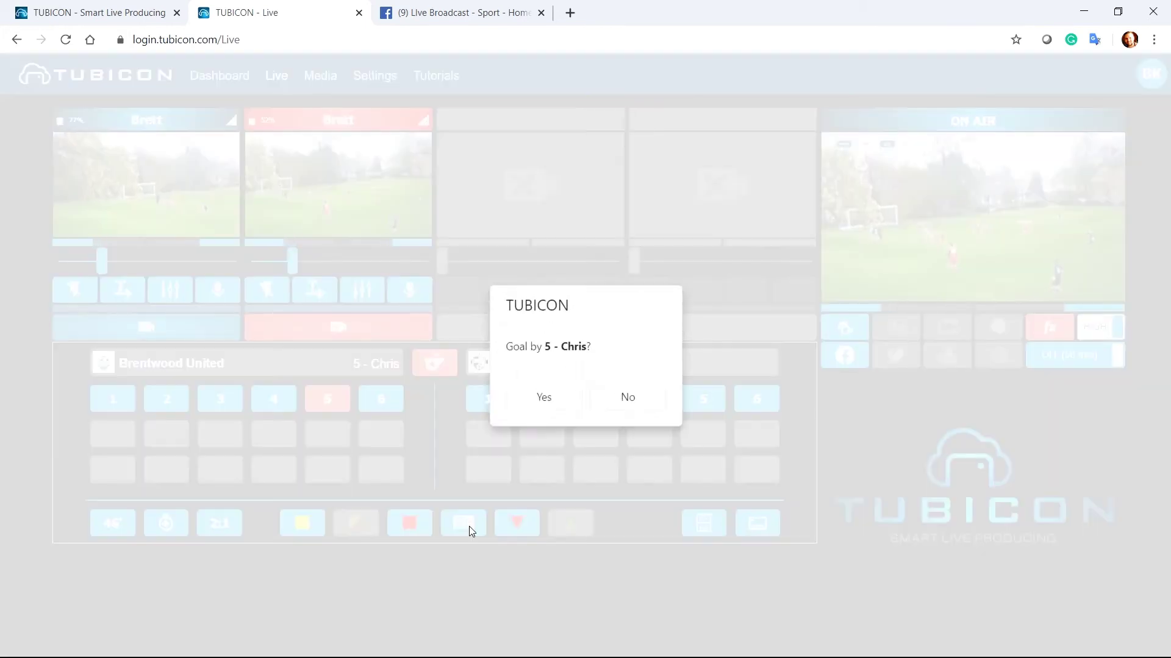
click(543, 402)
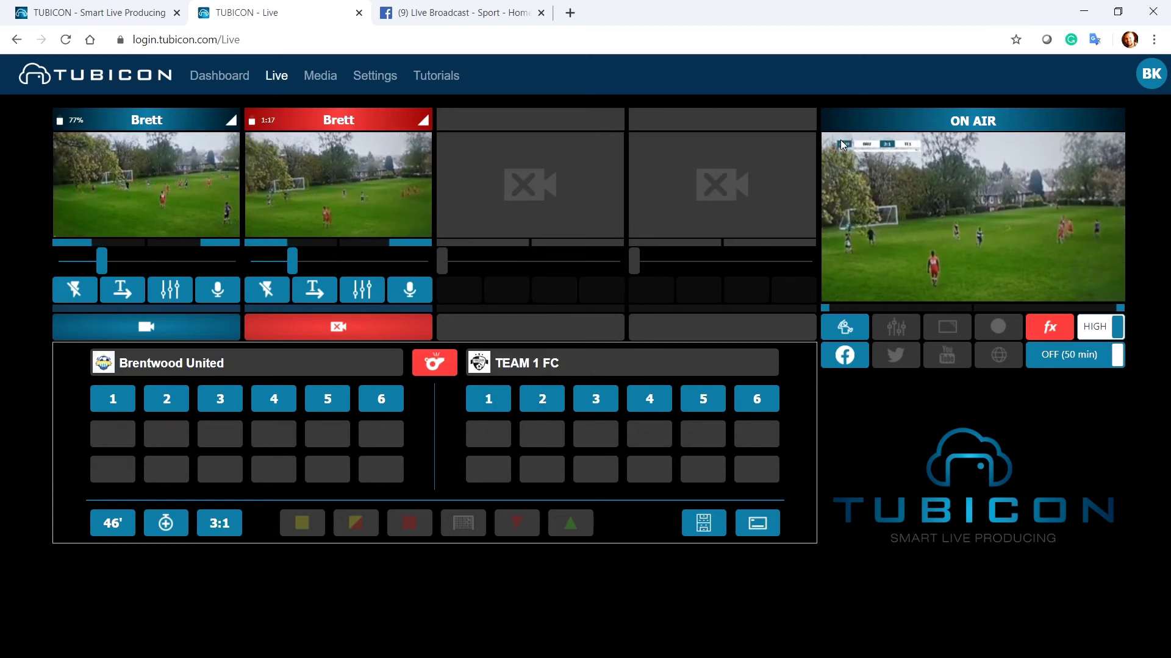
Switch the scoreboard to the LARGE overlay and put camera 1 on air
click(761, 525)
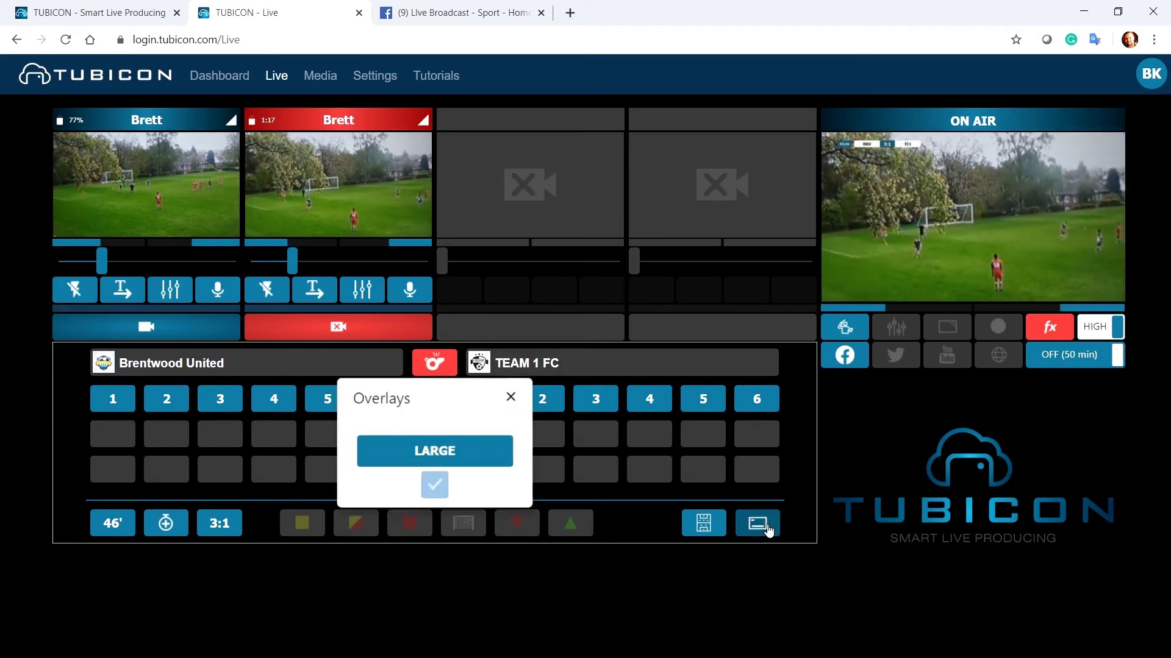
click(436, 482)
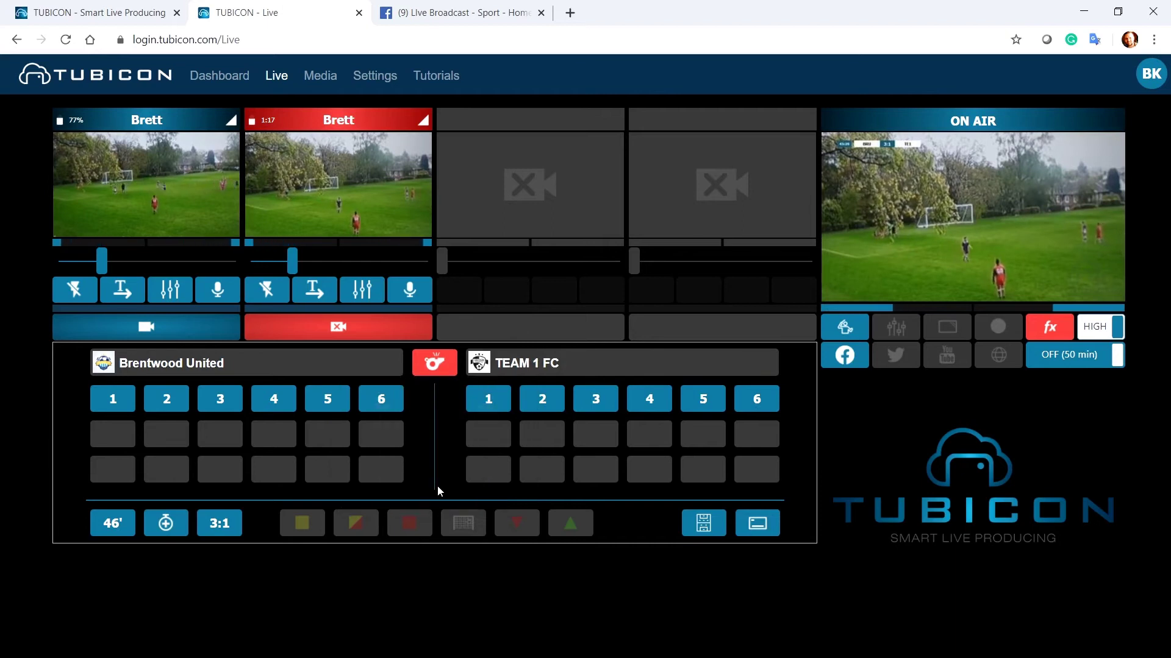
click(144, 194)
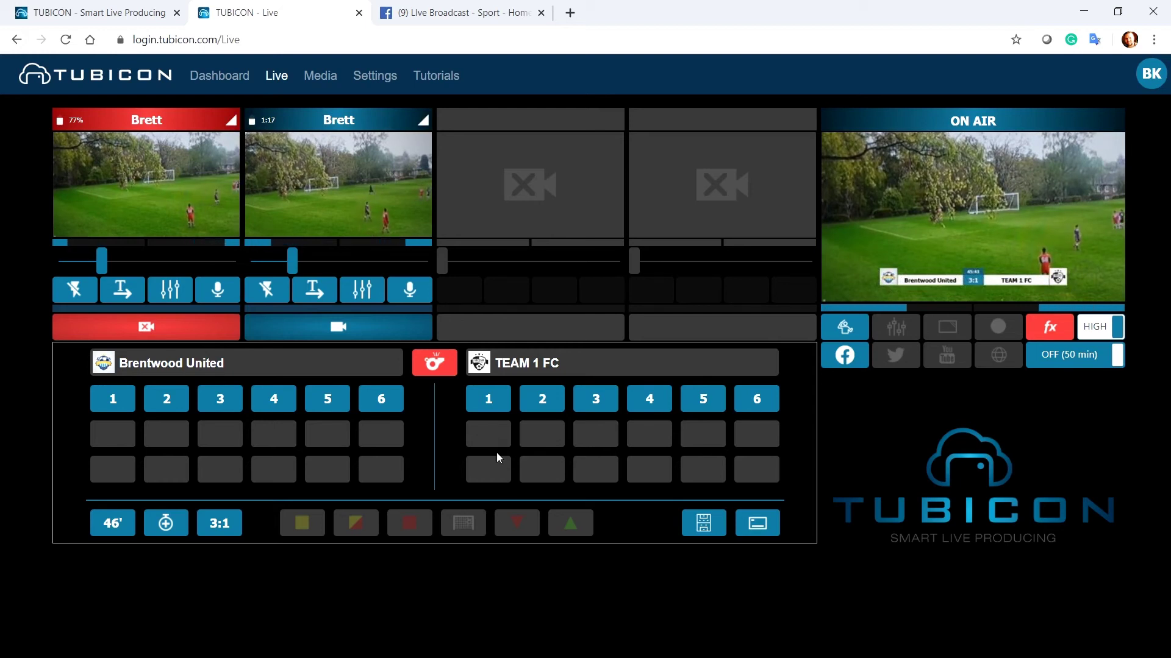
Give TEAM 1 FC's player 1 a yellow card
click(493, 406)
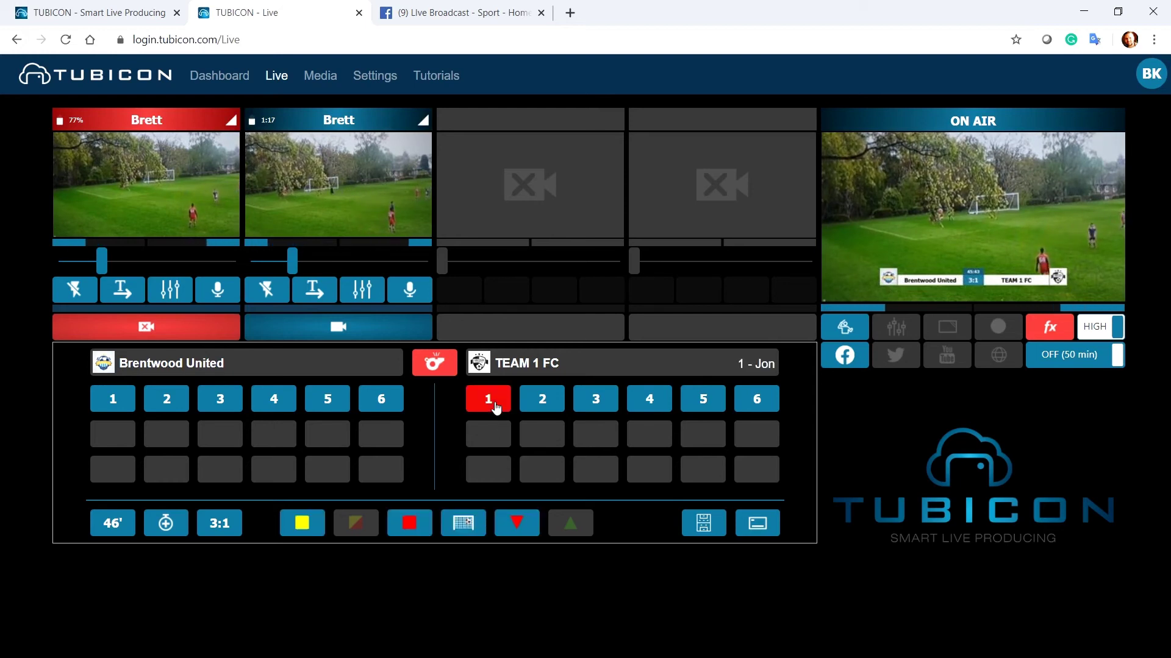
click(303, 523)
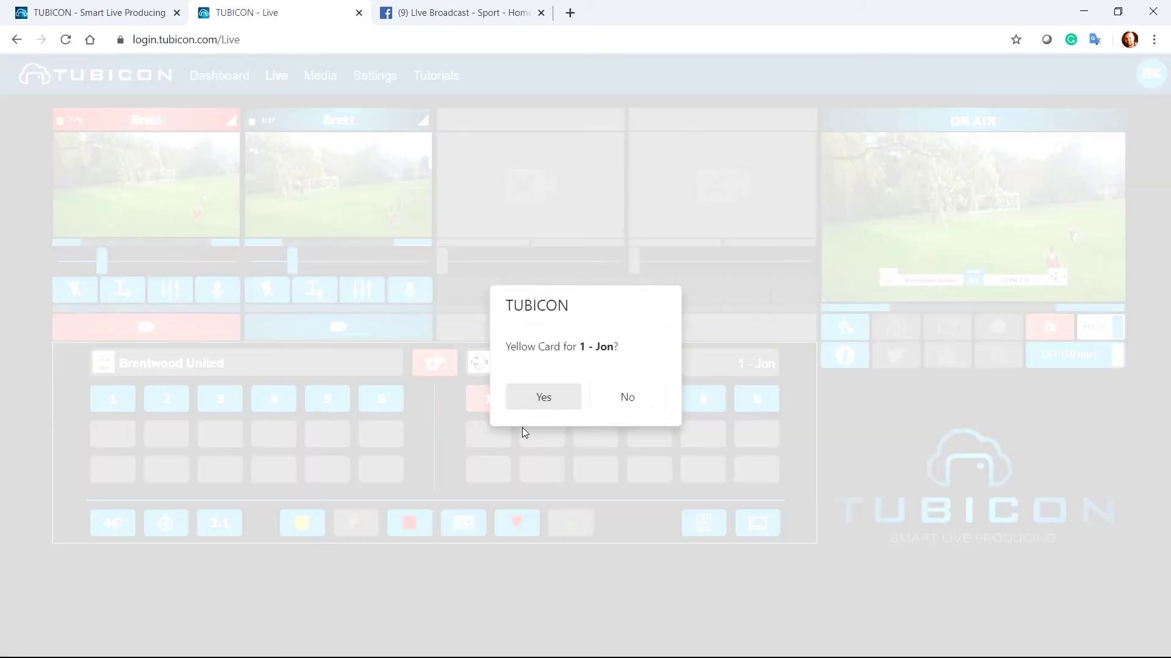
click(544, 400)
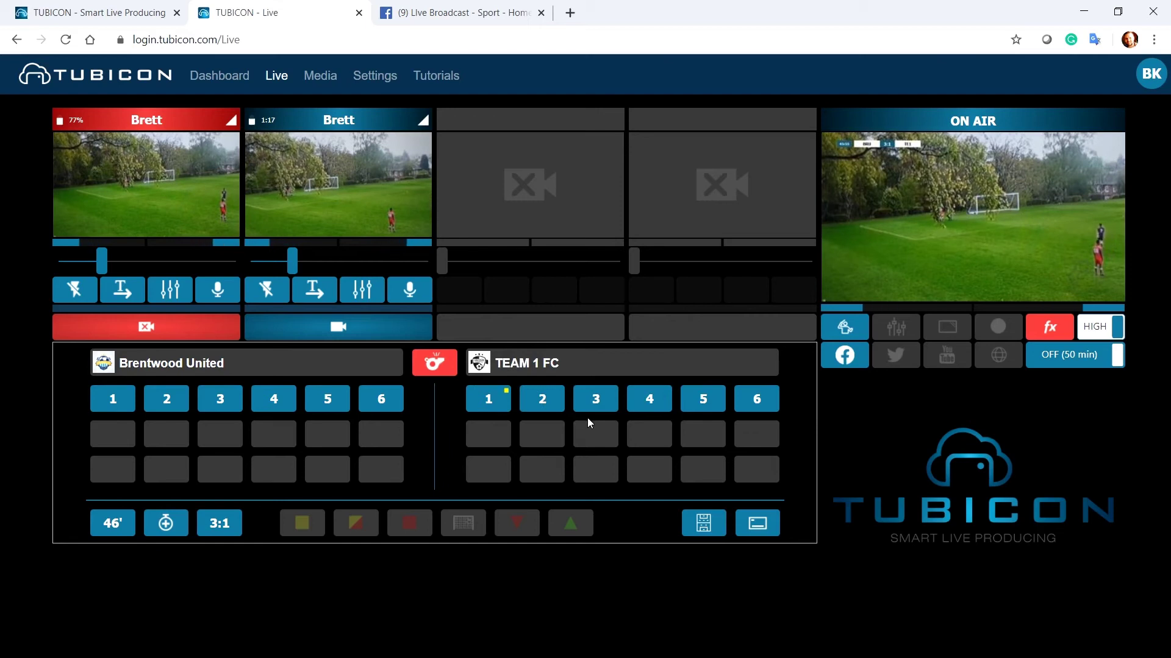
Cut to camera 2 and back to camera 1, then substitute Brentwood United's player 5 off
click(350, 204)
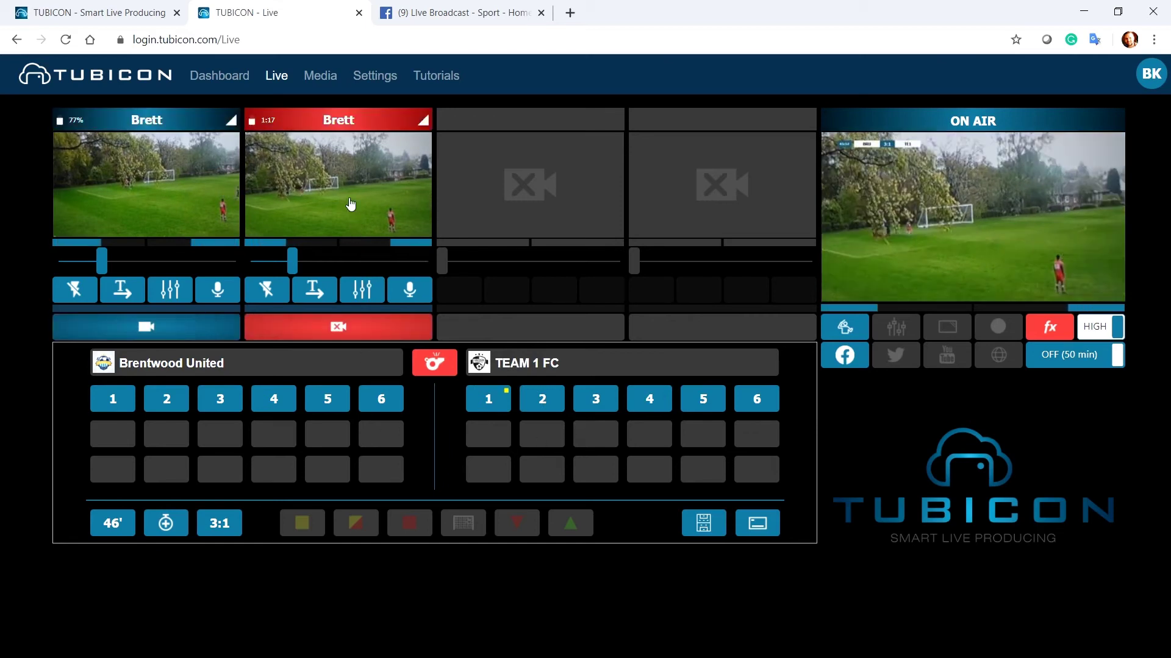
click(183, 201)
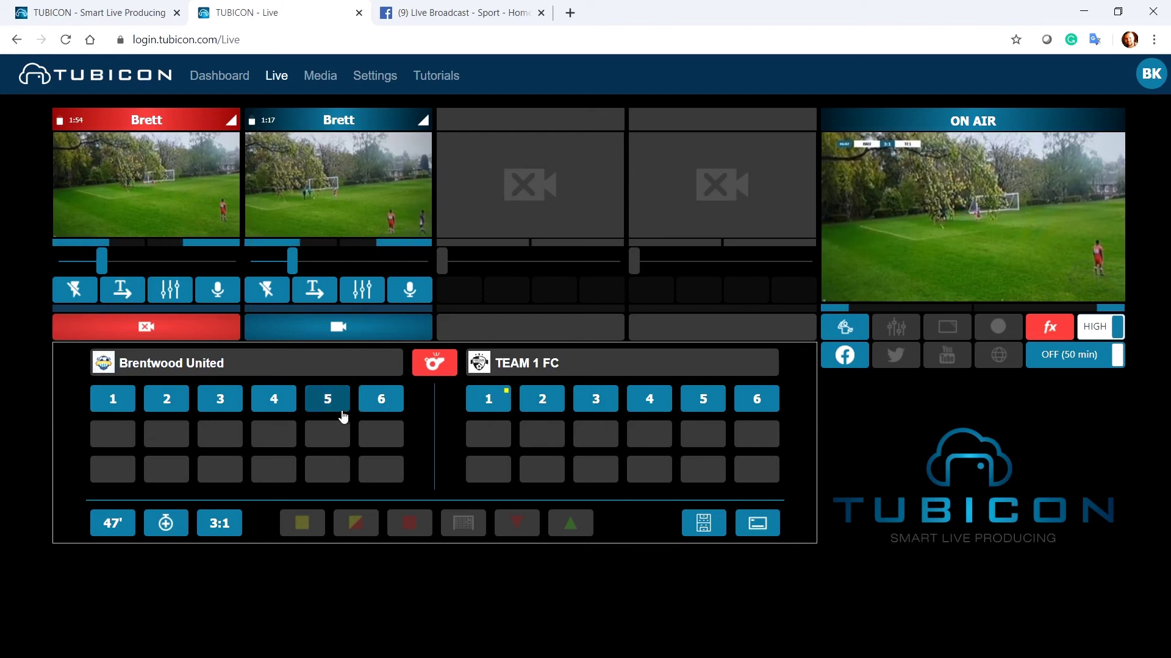
click(332, 407)
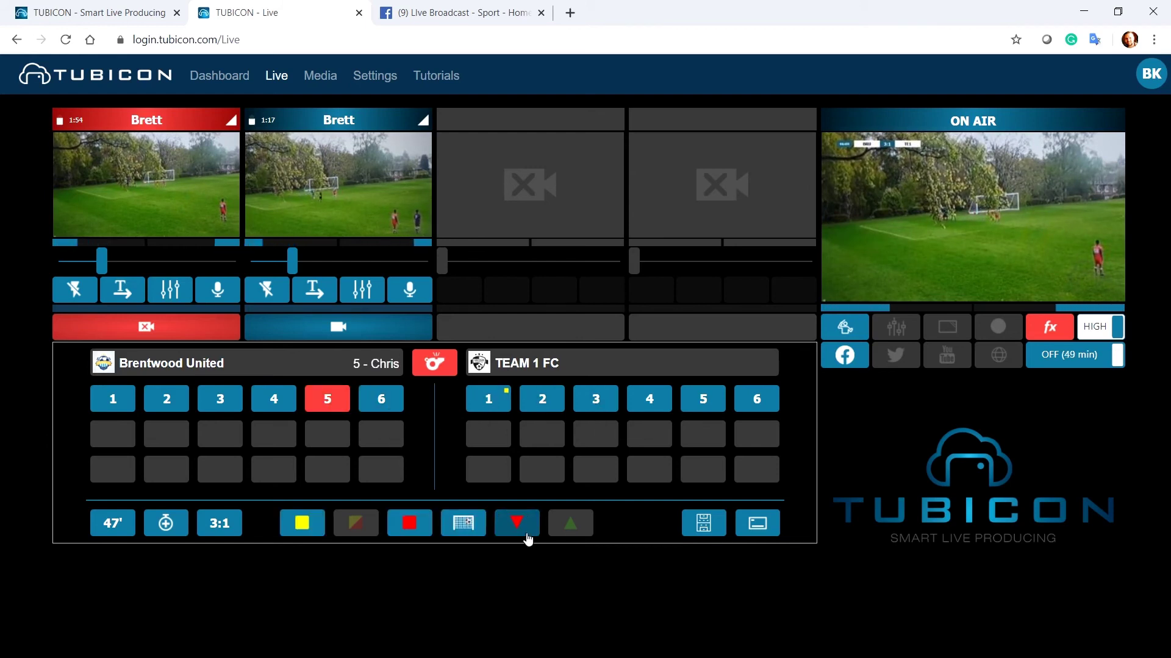
click(517, 523)
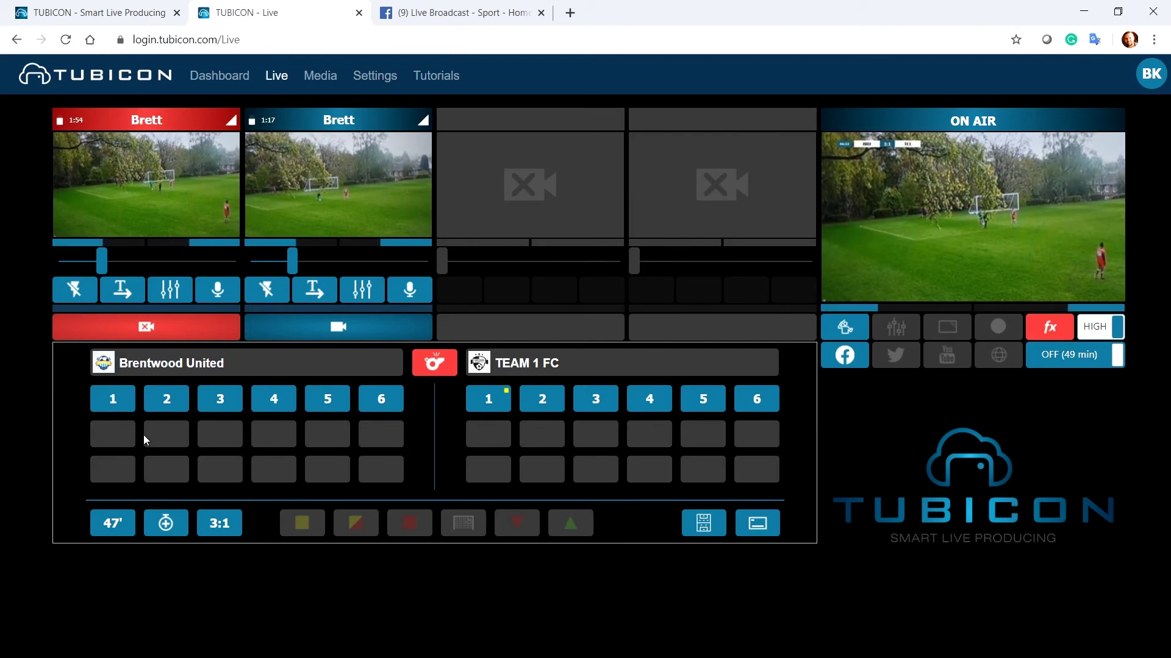
click(332, 84)
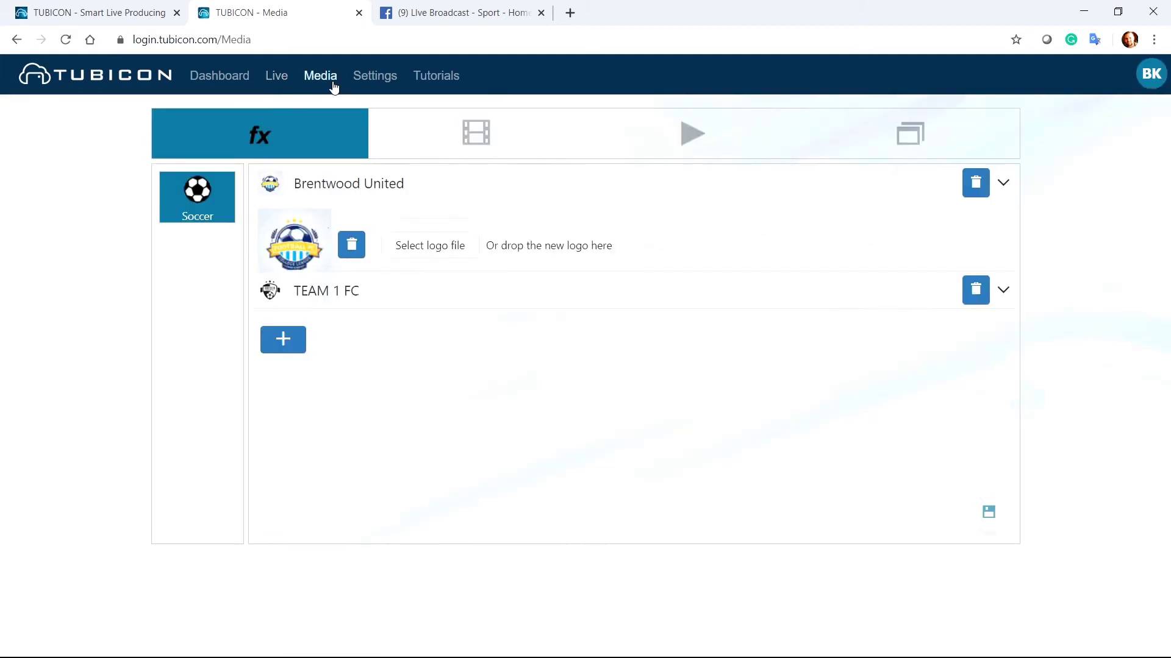
click(422, 195)
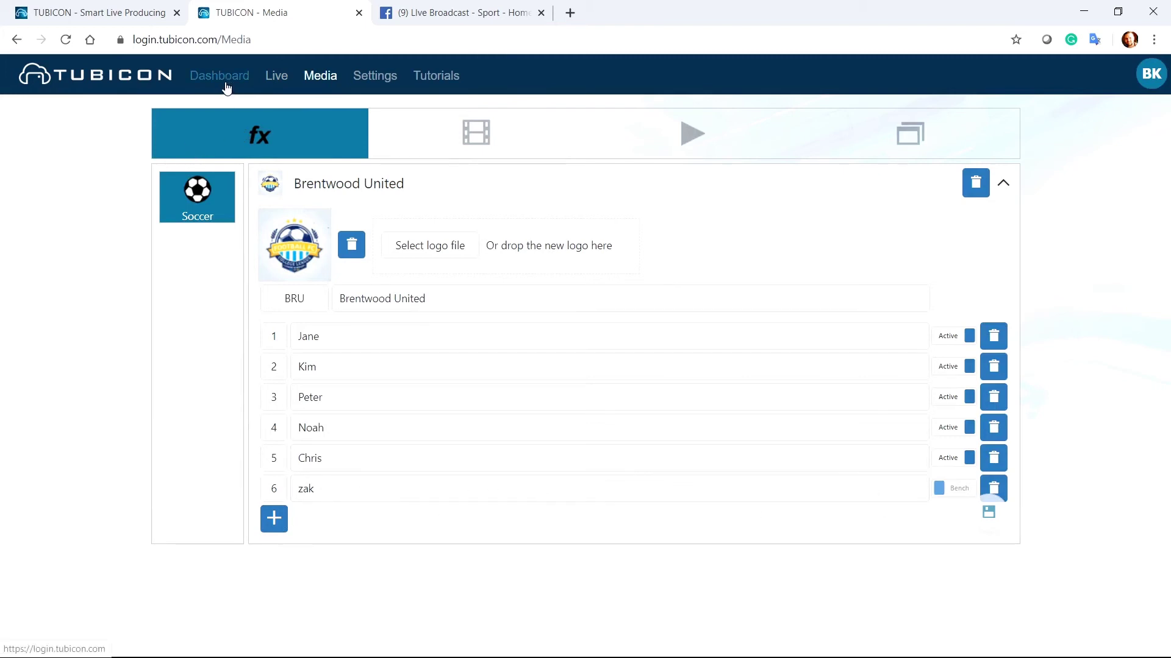
click(273, 82)
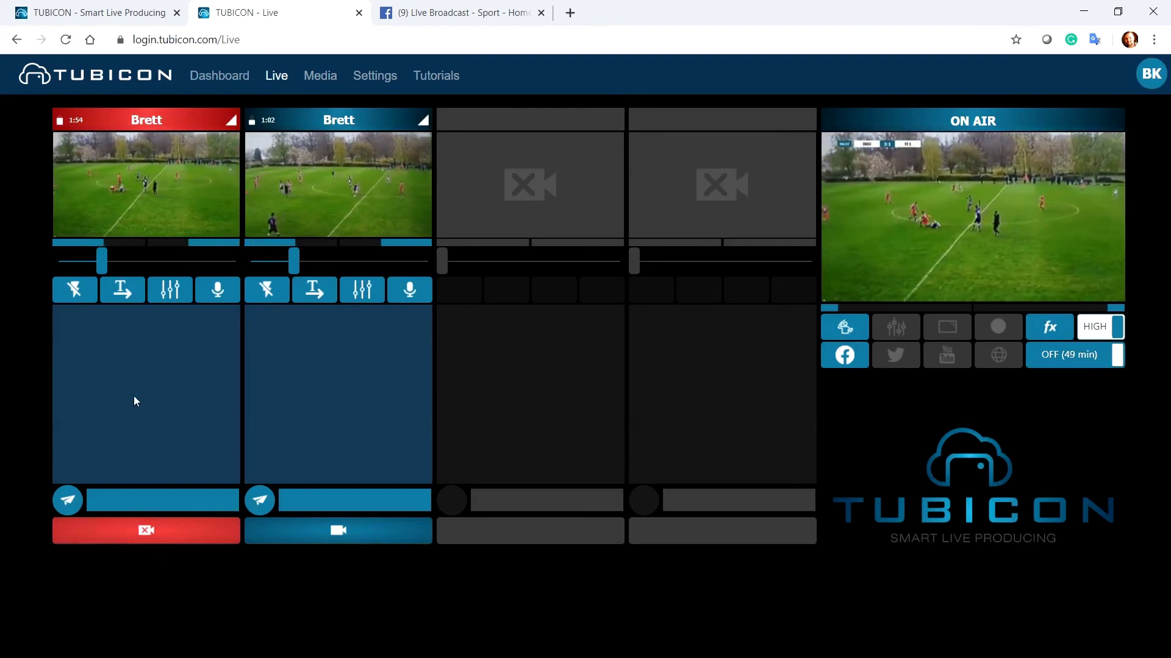
Start a camera 1 text message, reopen the scoreboard controls, and go live on Facebook
click(116, 507)
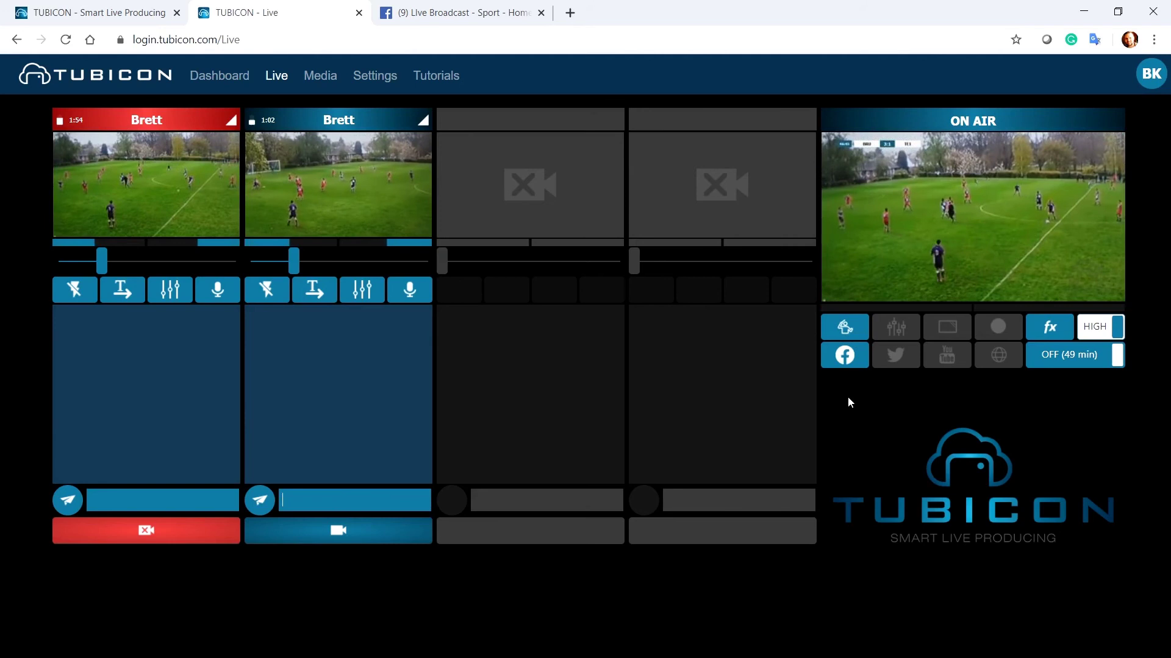
click(1043, 333)
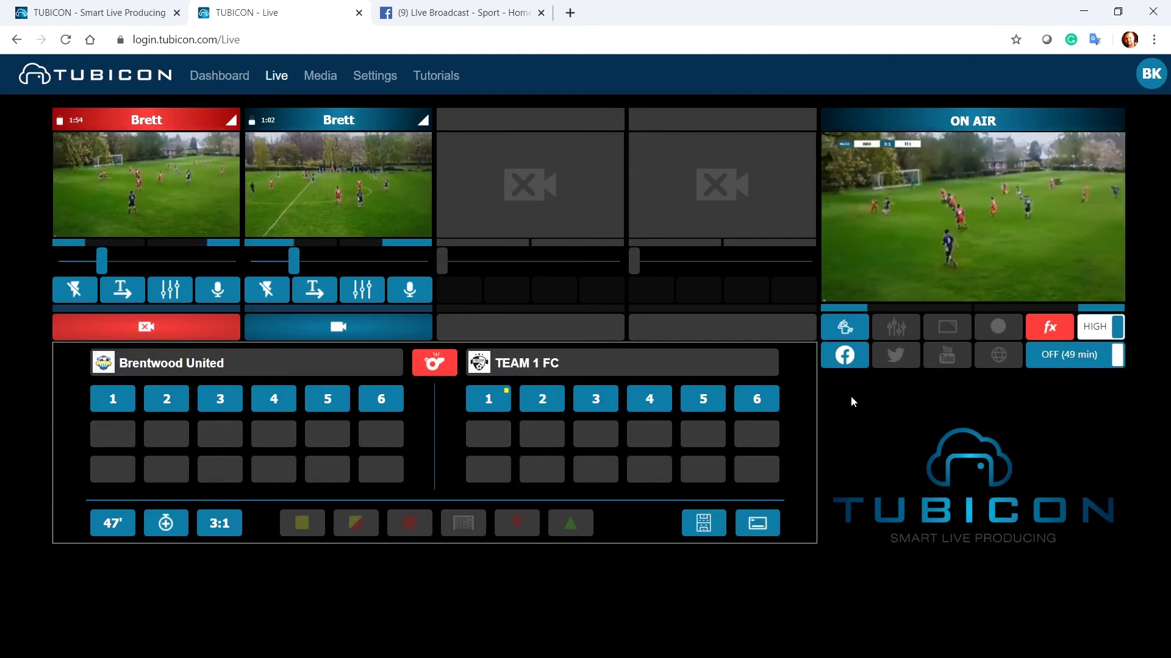
click(855, 361)
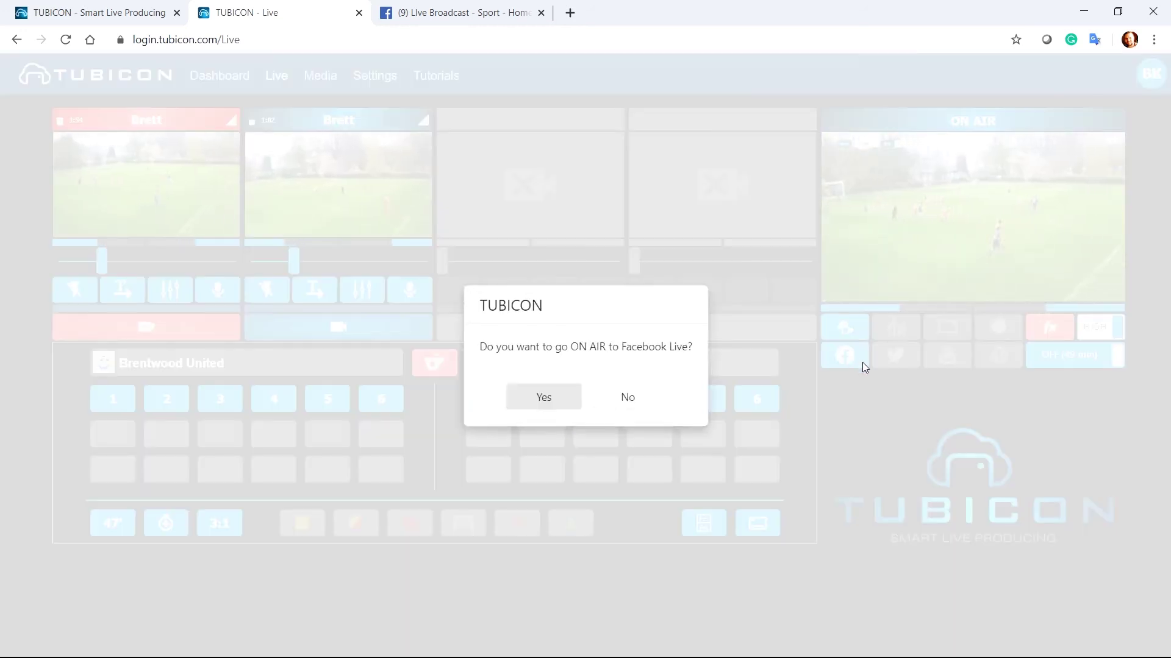
click(557, 399)
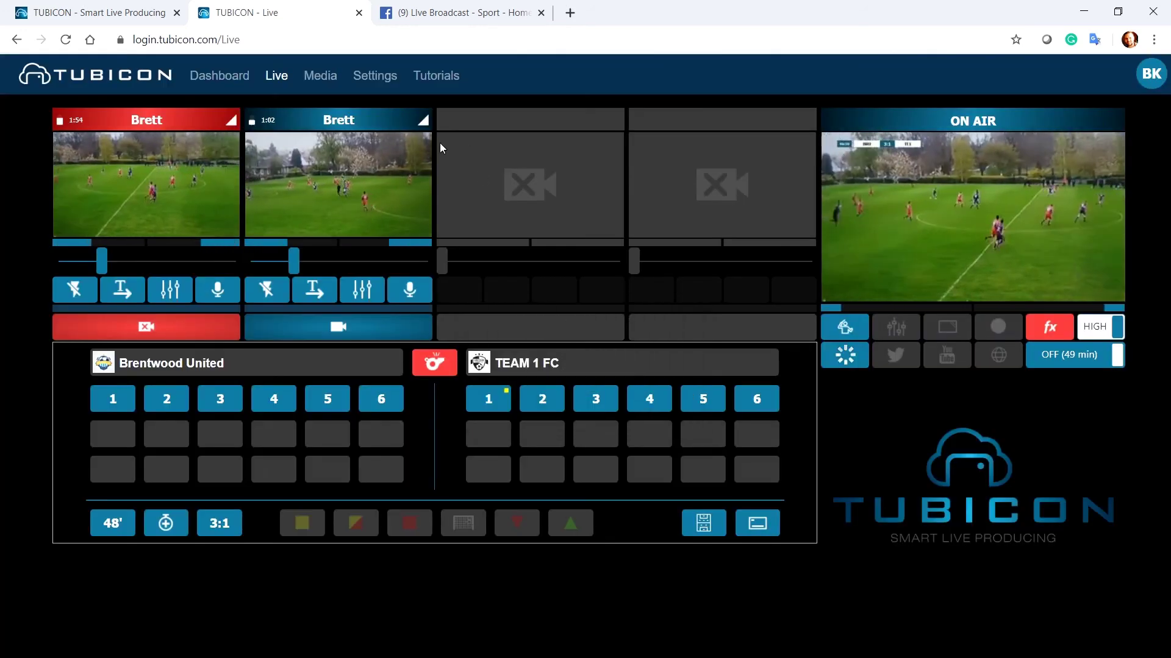
click(443, 16)
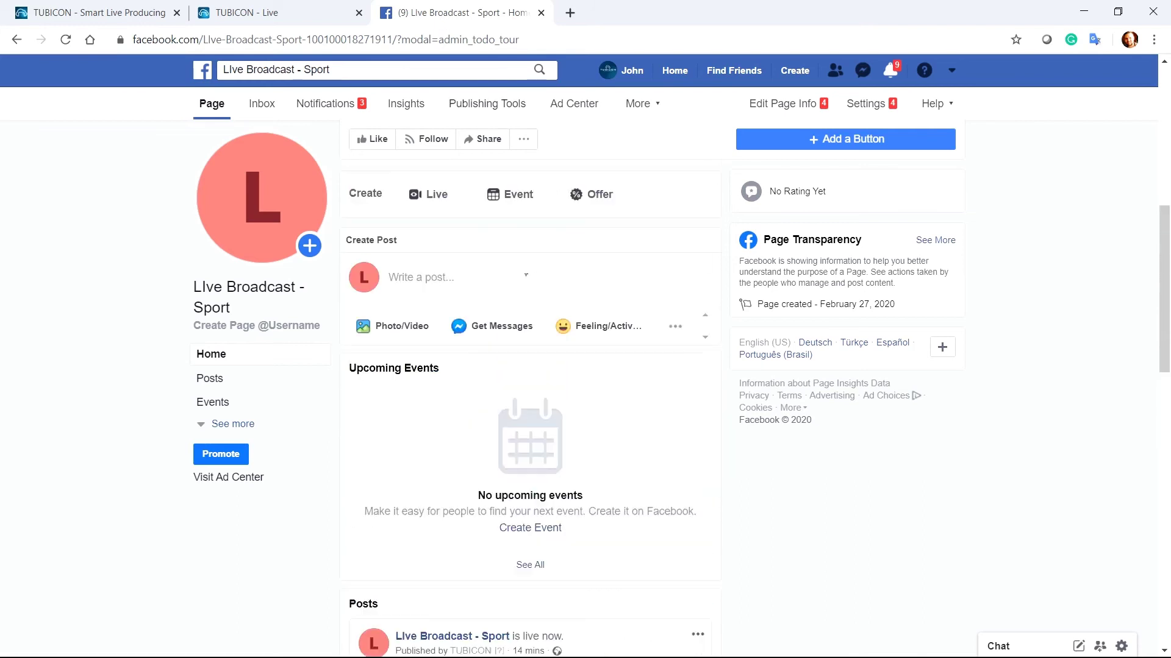
Scroll the Live Broadcast - Sport Facebook page to find the live soccer video post
scroll(482, 259, up, 3)
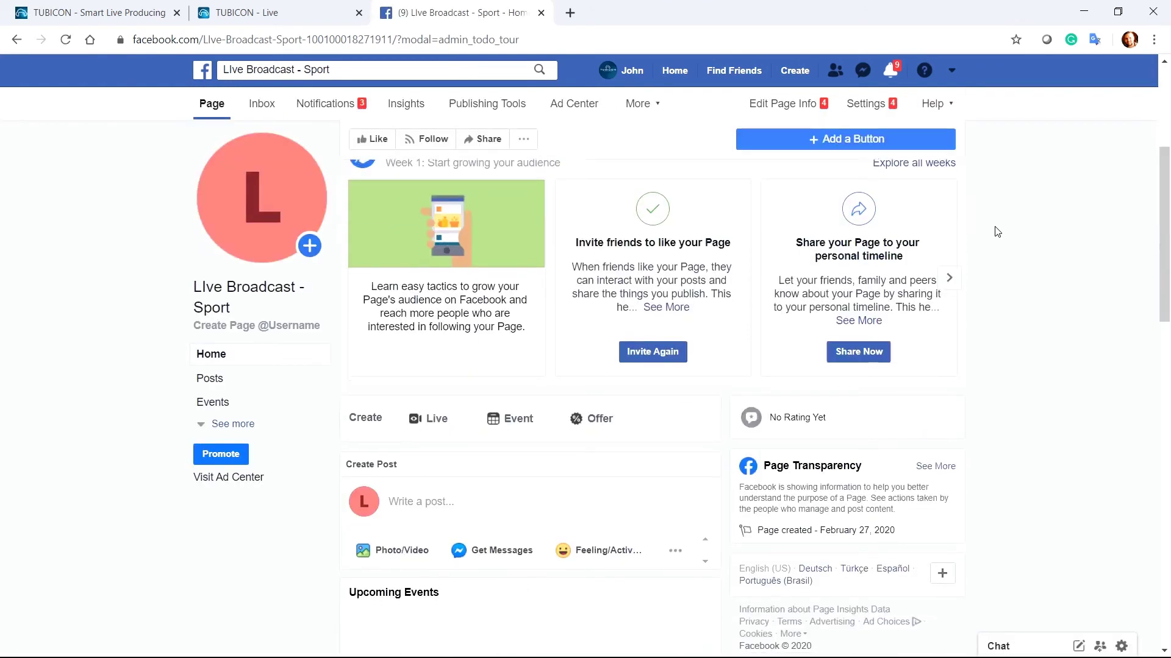
scroll(997, 231, down, 4)
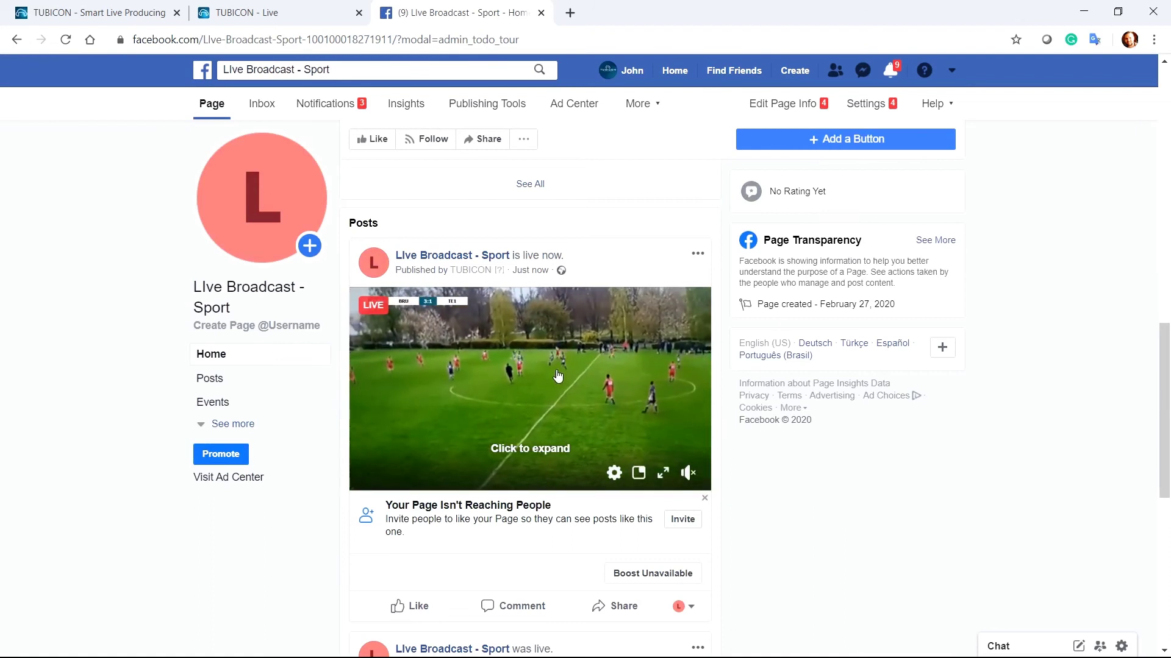
Return to the TUBICON - Live tab and select Brentwood United's player 2
click(275, 12)
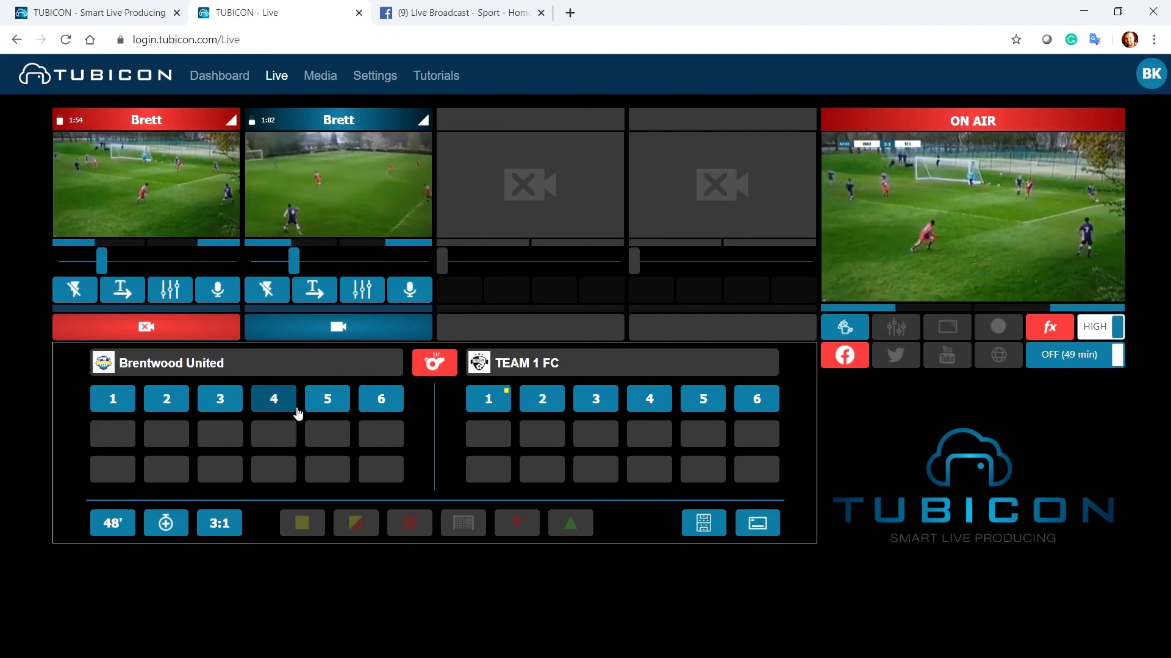
click(166, 401)
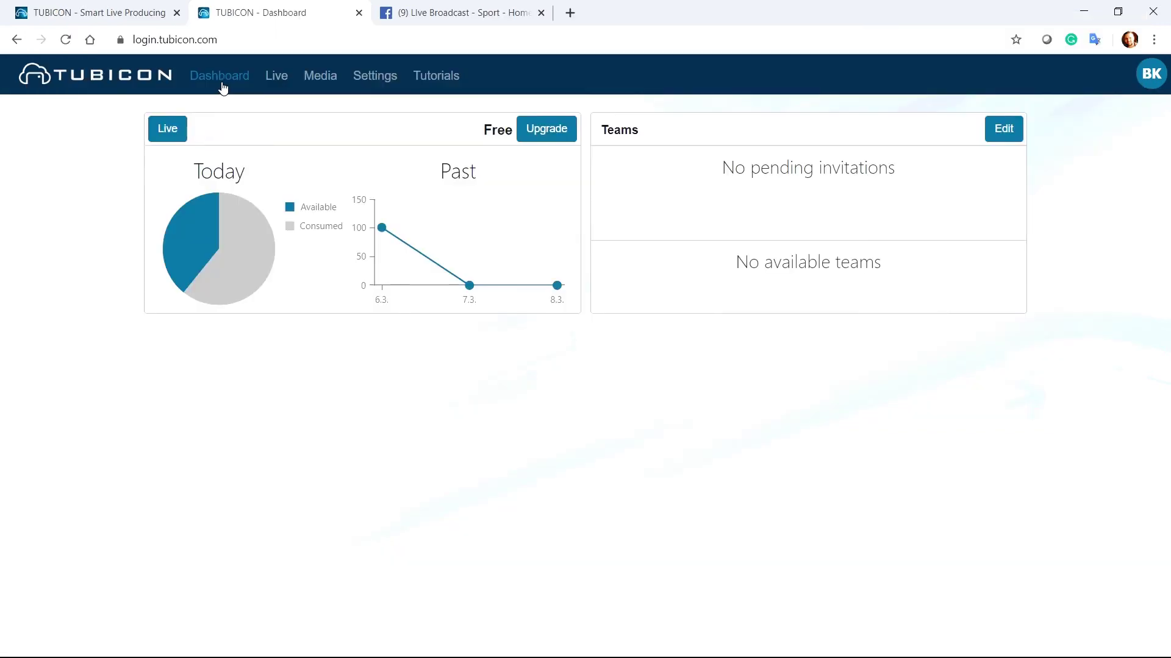
From the Live production page, stop the Facebook Live stream and confirm with Yes
click(283, 85)
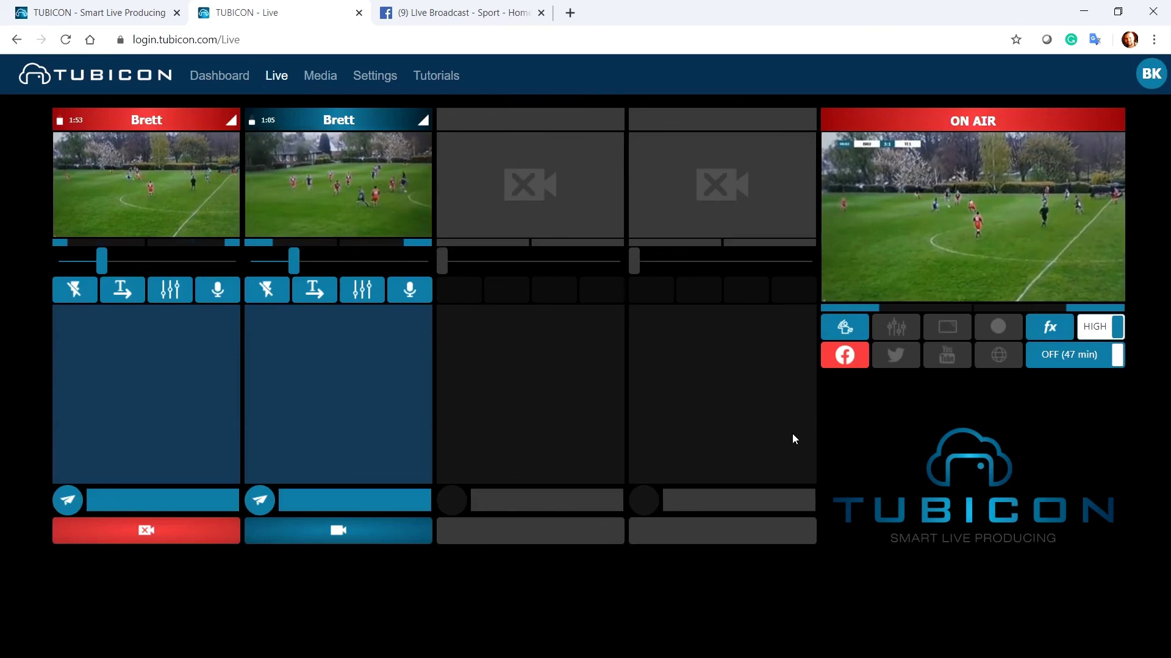
click(863, 362)
click(539, 399)
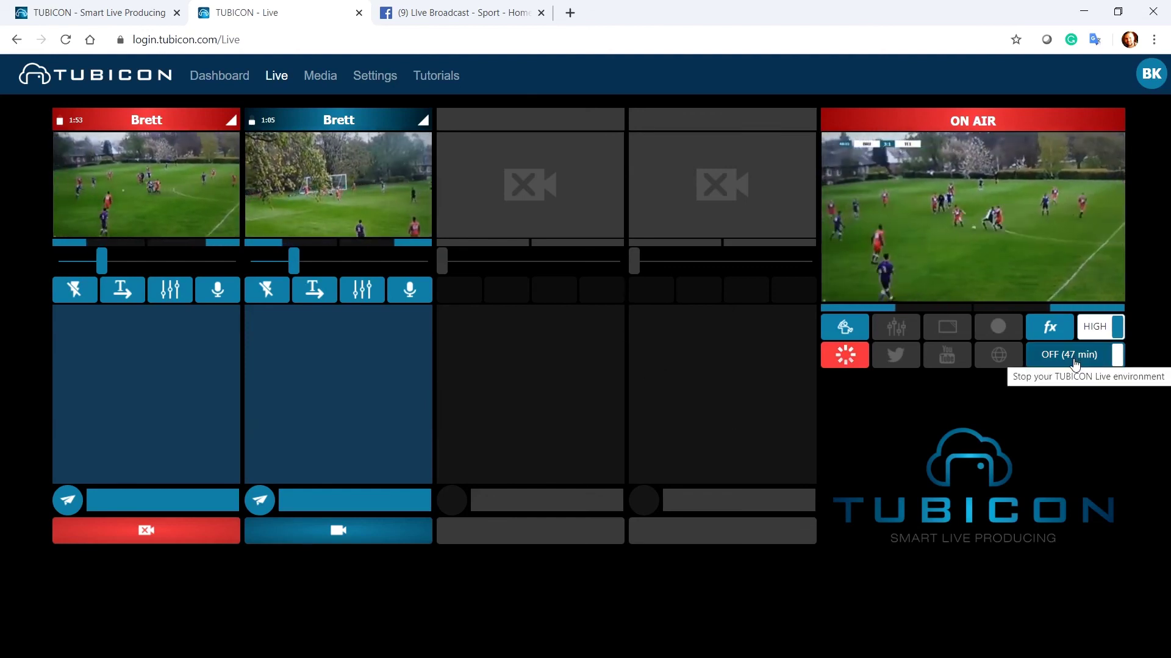
Switch to the Dashboard page showing today's Free plan usage charts
click(224, 81)
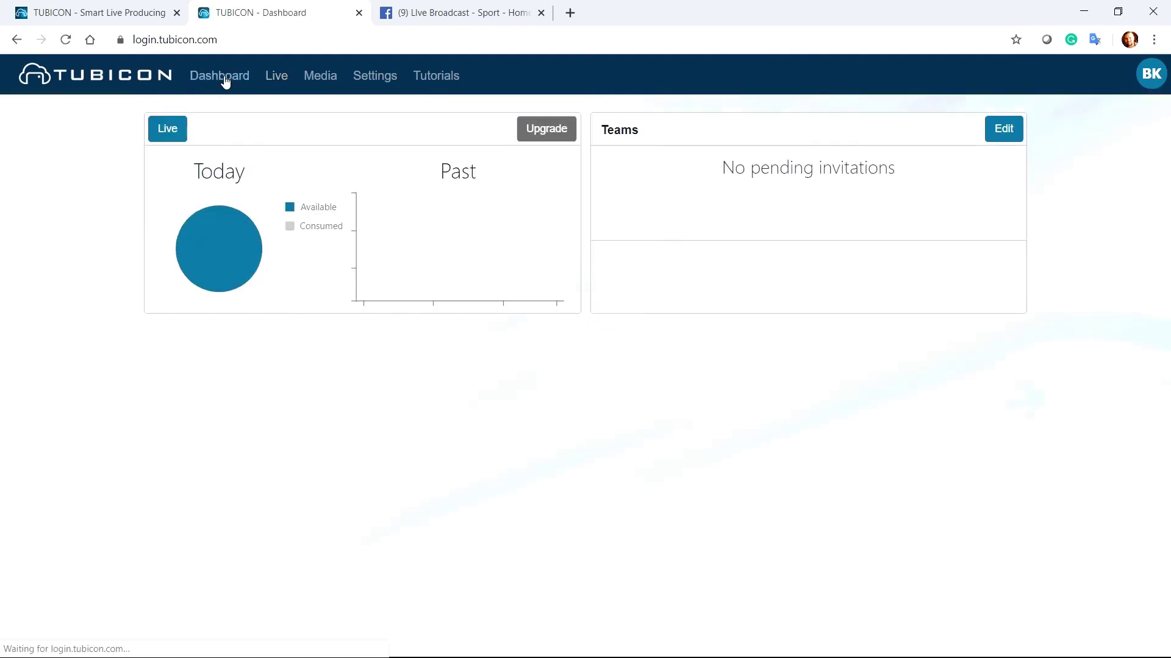